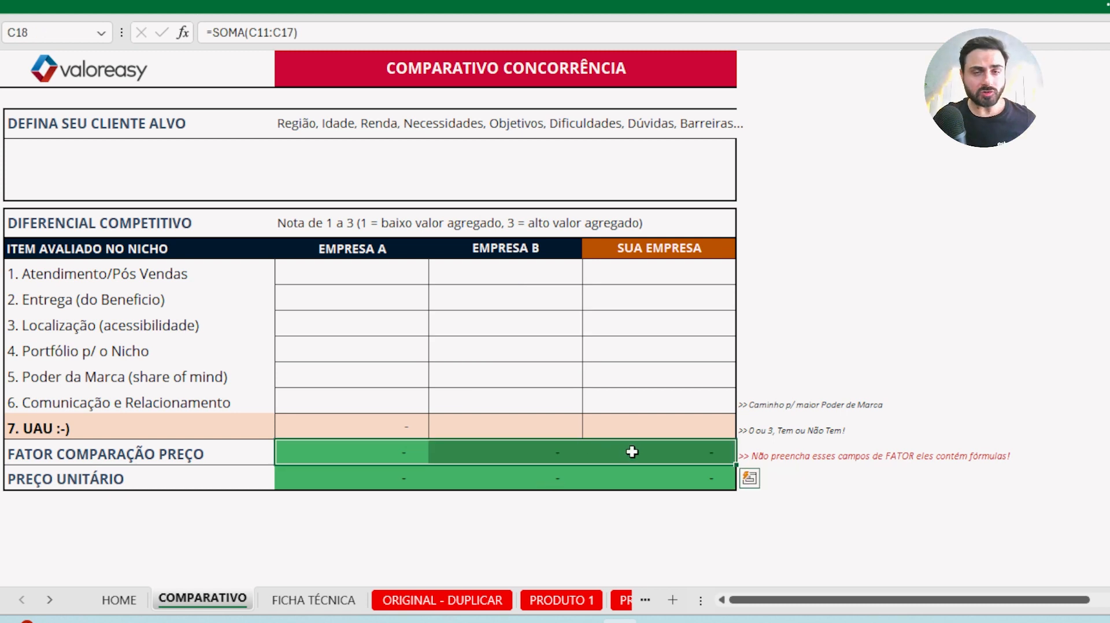
Examine the FATOR COMPARAÇÃO PREÇO and PREÇO UNITÁRIO rows of the competitor comparison
{"action": "left_click", "coordinate": [633, 448]}
{"action": "left_click", "coordinate": [277, 486]}
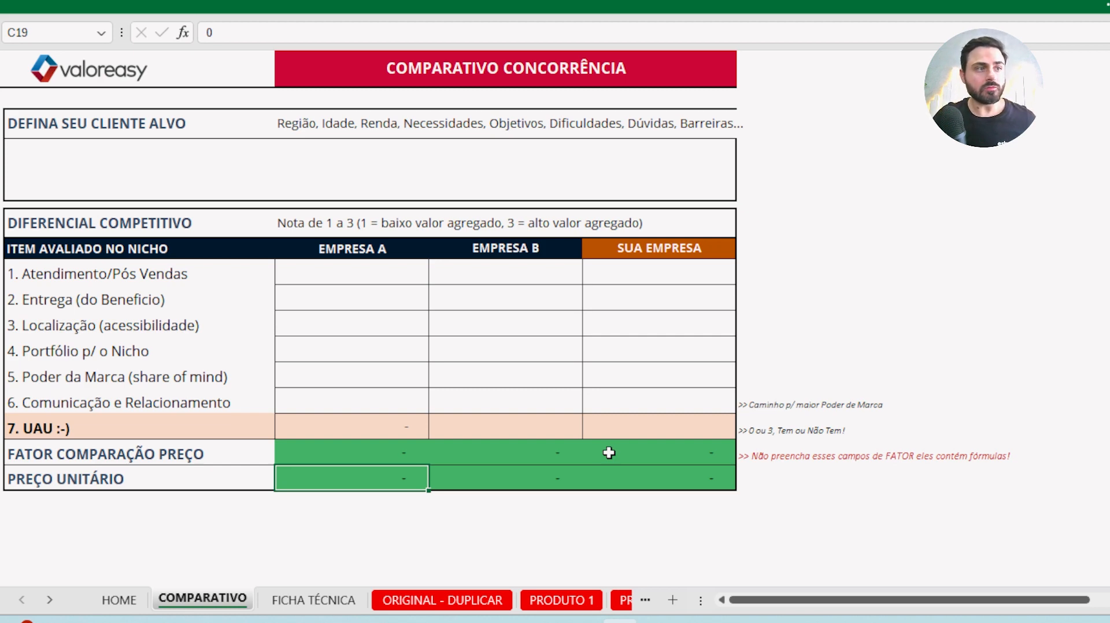
Open the FICHA TÉCNICA sheet and examine the Donut's Farinha row from purchase cost and yield through to its total
{"action": "left_click", "coordinate": [323, 601]}
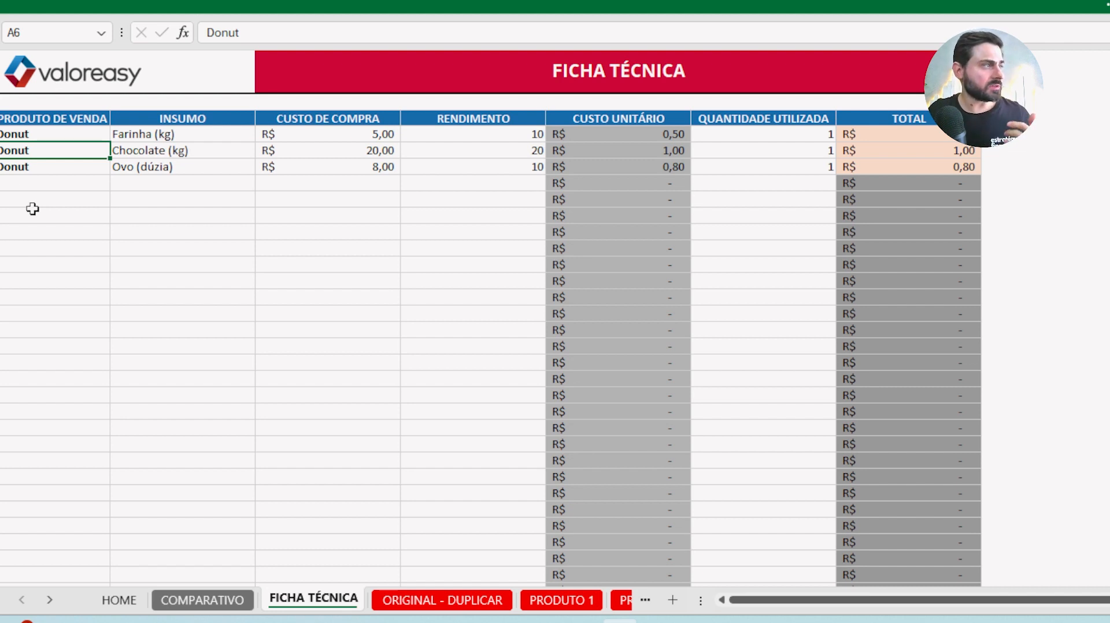
{"action": "left_click_drag", "start_coordinate": [37, 138], "coordinate": [115, 168]}
{"action": "left_click", "coordinate": [56, 154]}
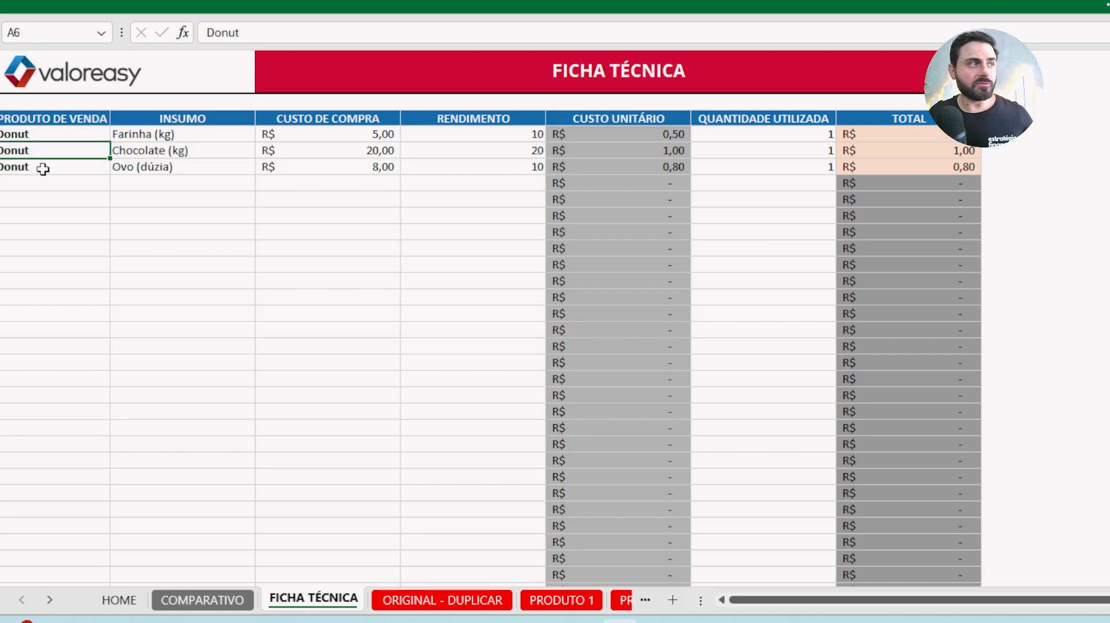
{"action": "left_click", "coordinate": [154, 136]}
{"action": "left_click", "coordinate": [315, 134]}
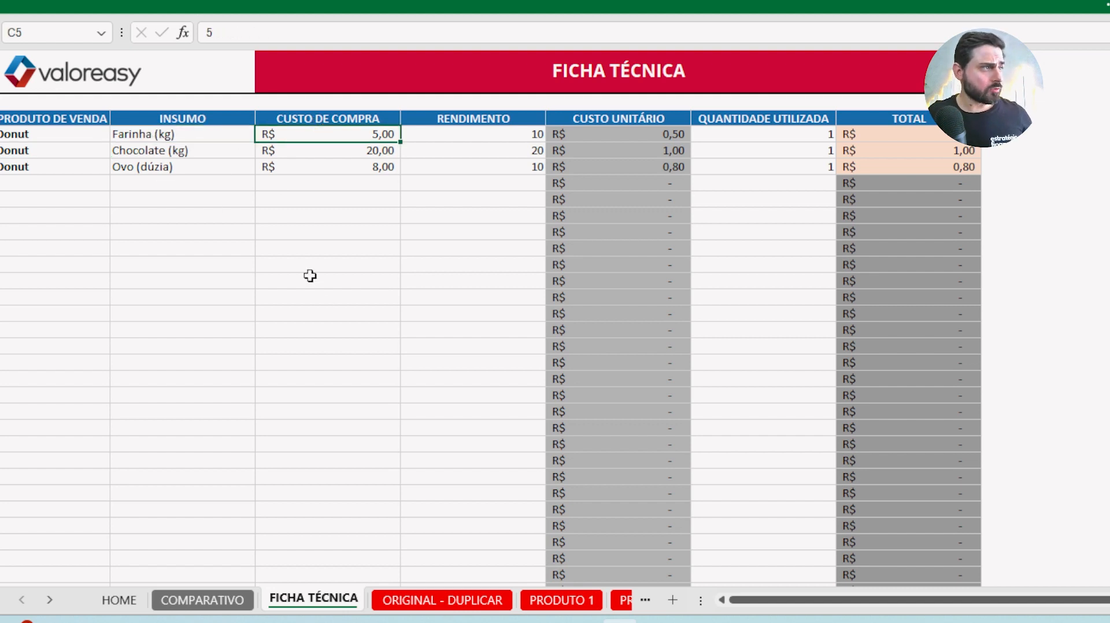
{"action": "left_click", "coordinate": [124, 138]}
{"action": "left_click", "coordinate": [371, 133]}
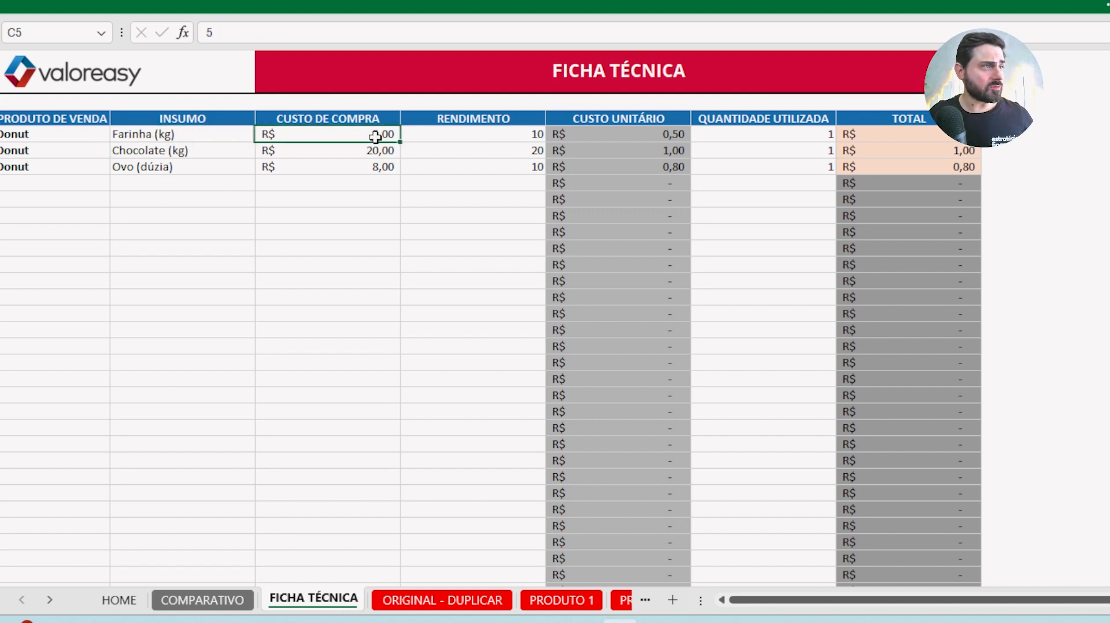
{"action": "left_click", "coordinate": [490, 138]}
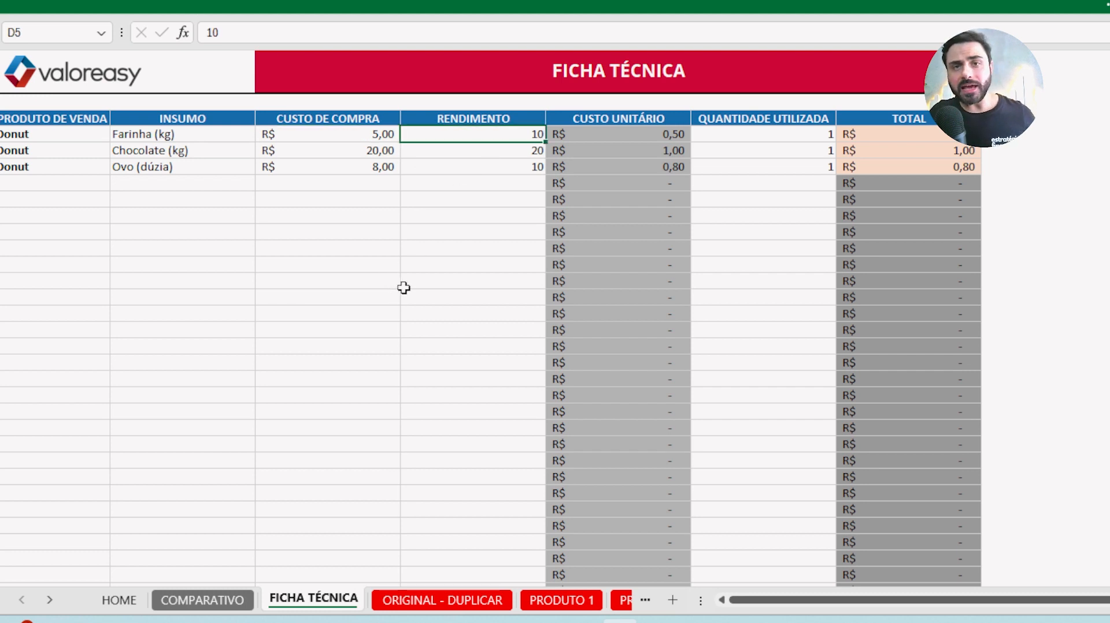
{"action": "left_click", "coordinate": [34, 135]}
{"action": "left_click", "coordinate": [509, 134]}
{"action": "left_click", "coordinate": [587, 139]}
{"action": "mouse_move", "coordinate": [659, 142]}
{"action": "left_mouse_down"}
{"action": "mouse_move", "coordinate": [625, 289]}
{"action": "mouse_move", "coordinate": [650, 167]}
{"action": "mouse_move", "coordinate": [641, 146]}
{"action": "left_mouse_up"}
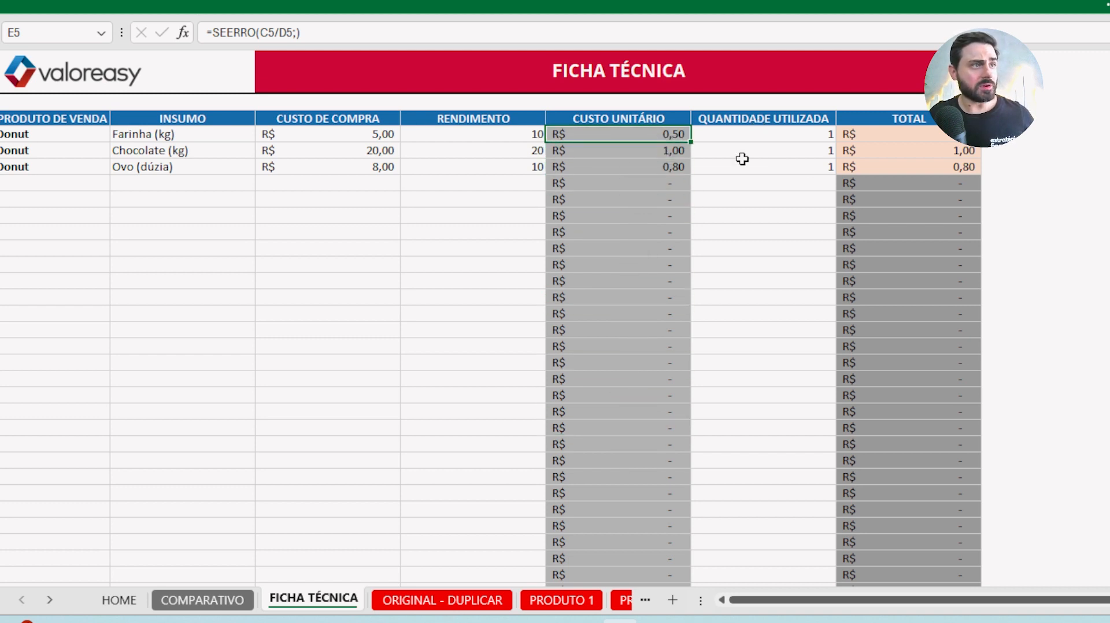
{"action": "left_click", "coordinate": [769, 139]}
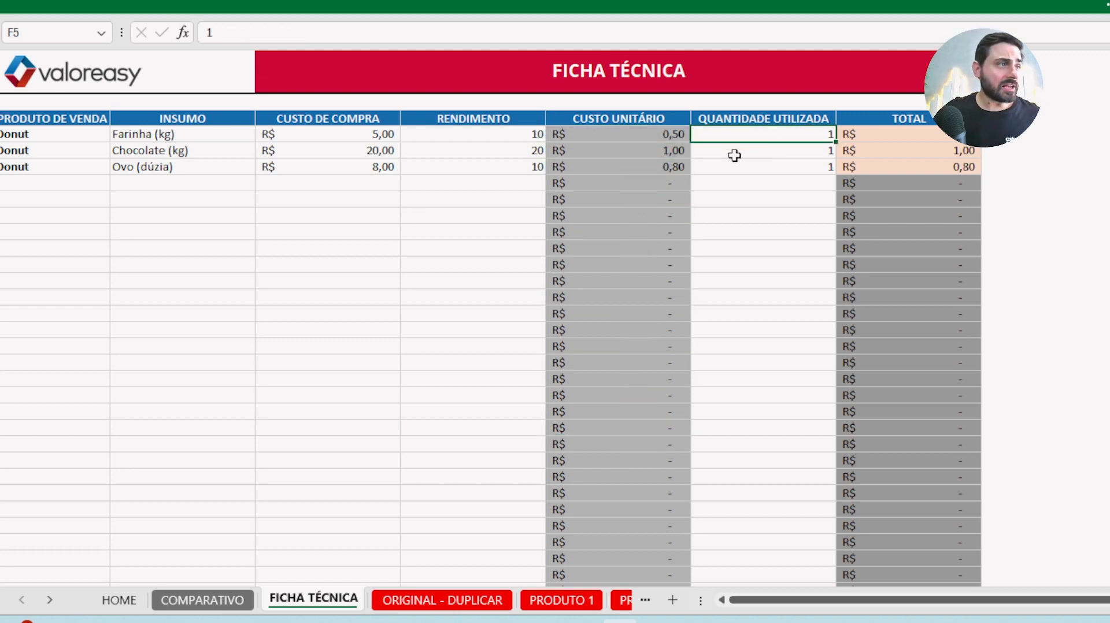
{"action": "left_click", "coordinate": [896, 135]}
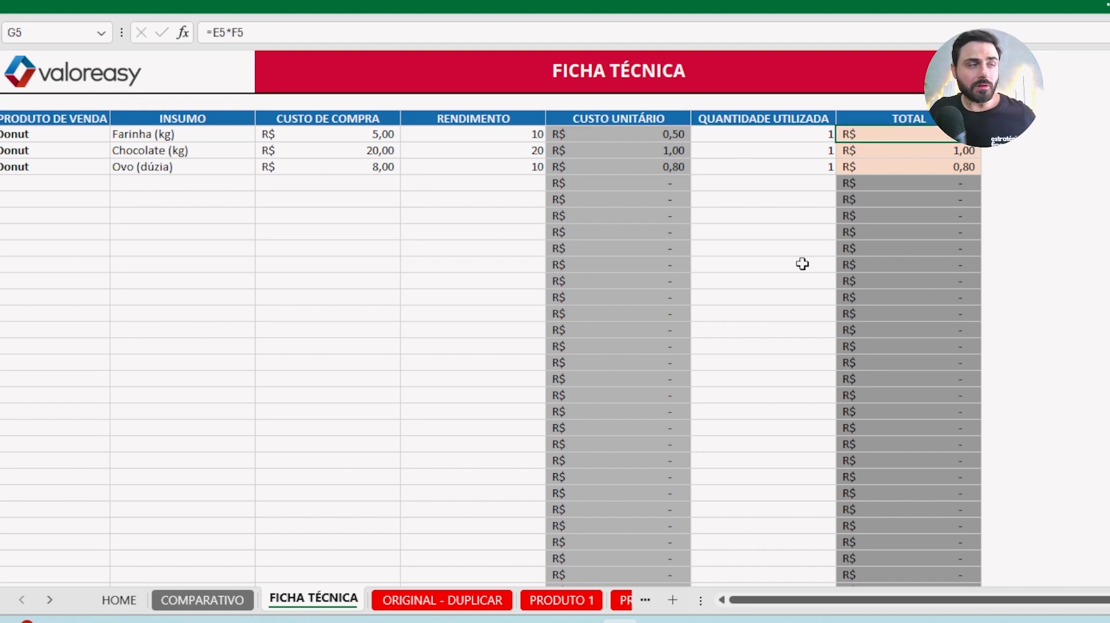
Examine the costs, yields and totals in the Donut's Chocolate and Ovo rows, including the combined ingredient totals
{"action": "left_click", "coordinate": [124, 150]}
{"action": "left_click", "coordinate": [357, 154]}
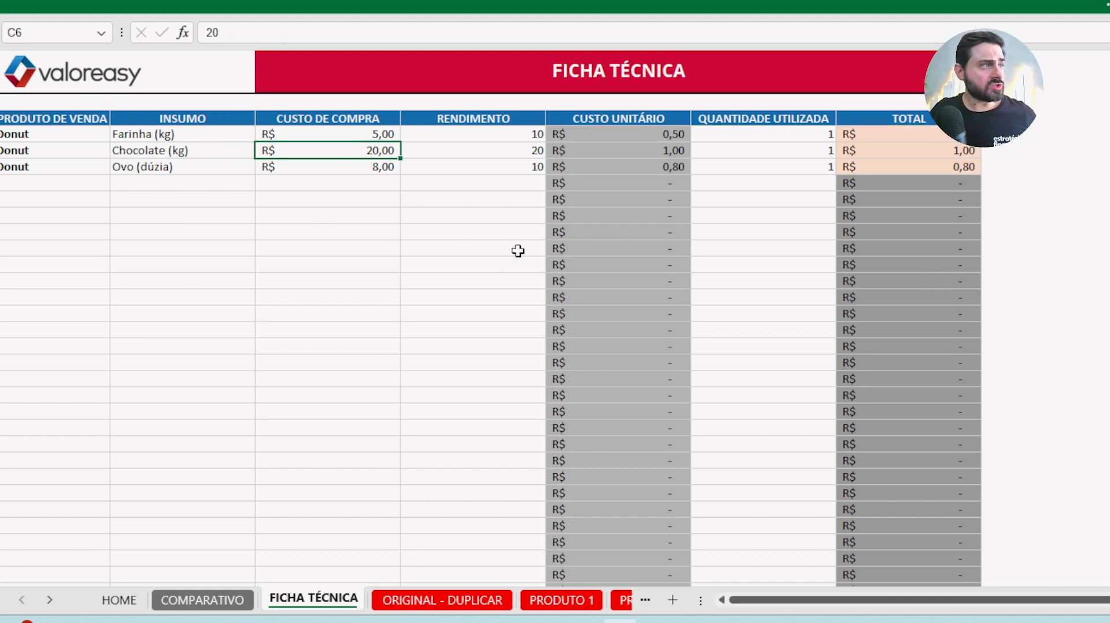
{"action": "left_click", "coordinate": [474, 149]}
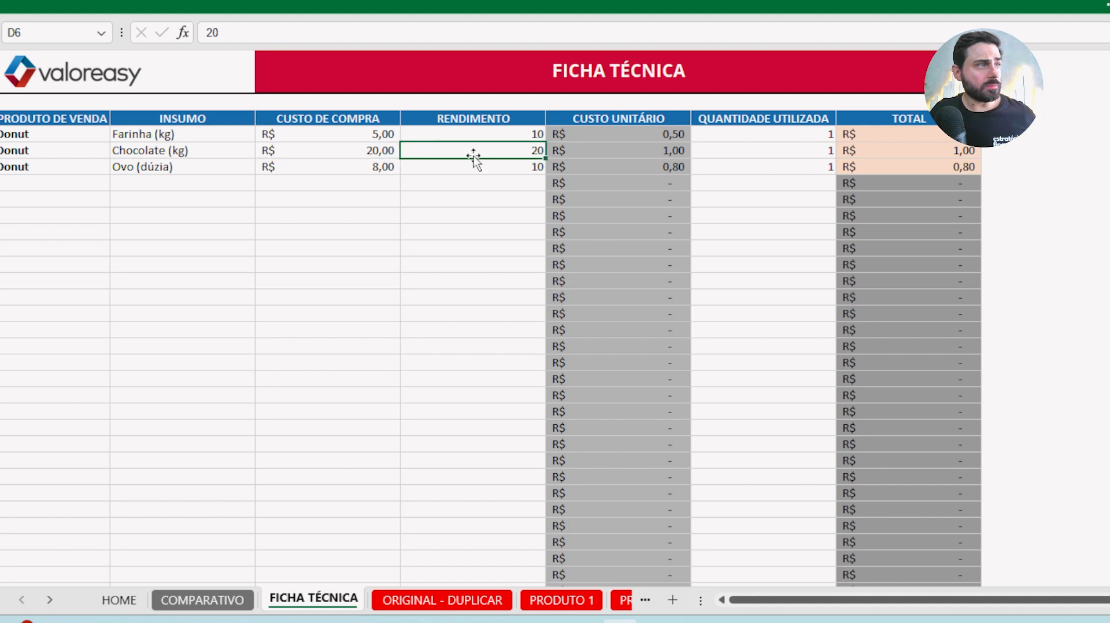
{"action": "left_click", "coordinate": [638, 150]}
{"action": "left_click", "coordinate": [788, 144]}
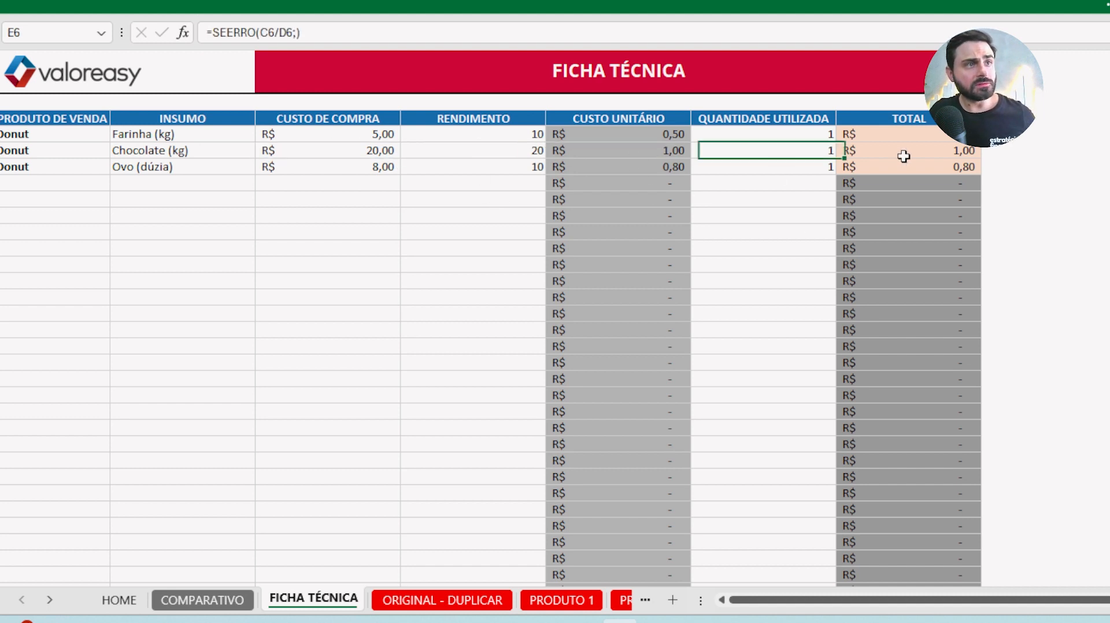
{"action": "left_click", "coordinate": [904, 155]}
{"action": "left_click", "coordinate": [144, 166]}
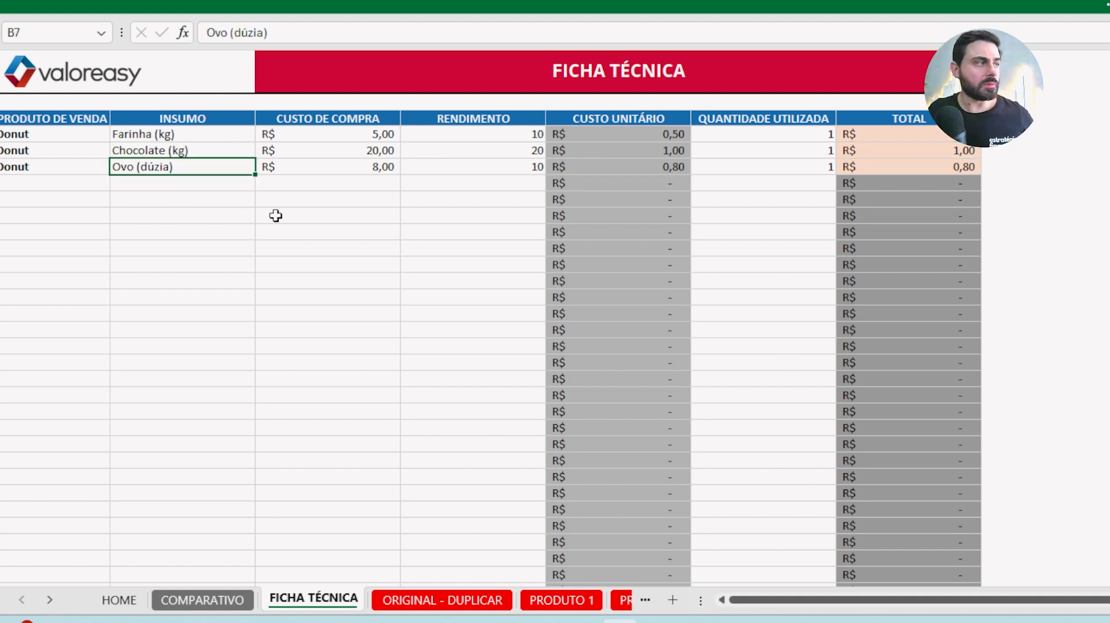
{"action": "left_click", "coordinate": [318, 162]}
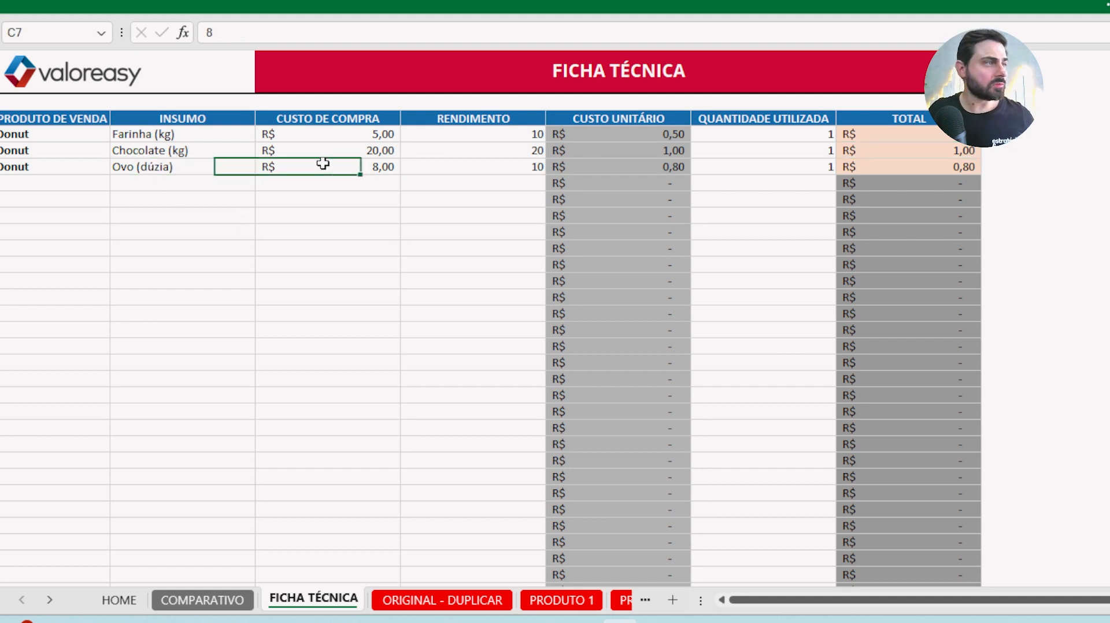
{"action": "left_click", "coordinate": [483, 168]}
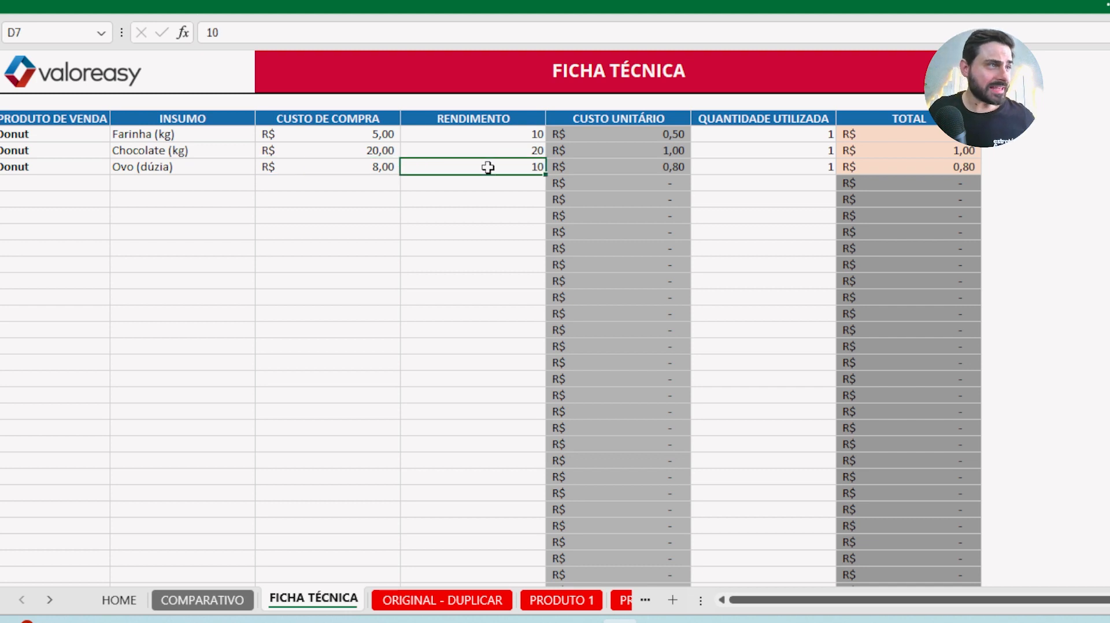
{"action": "left_click", "coordinate": [844, 168]}
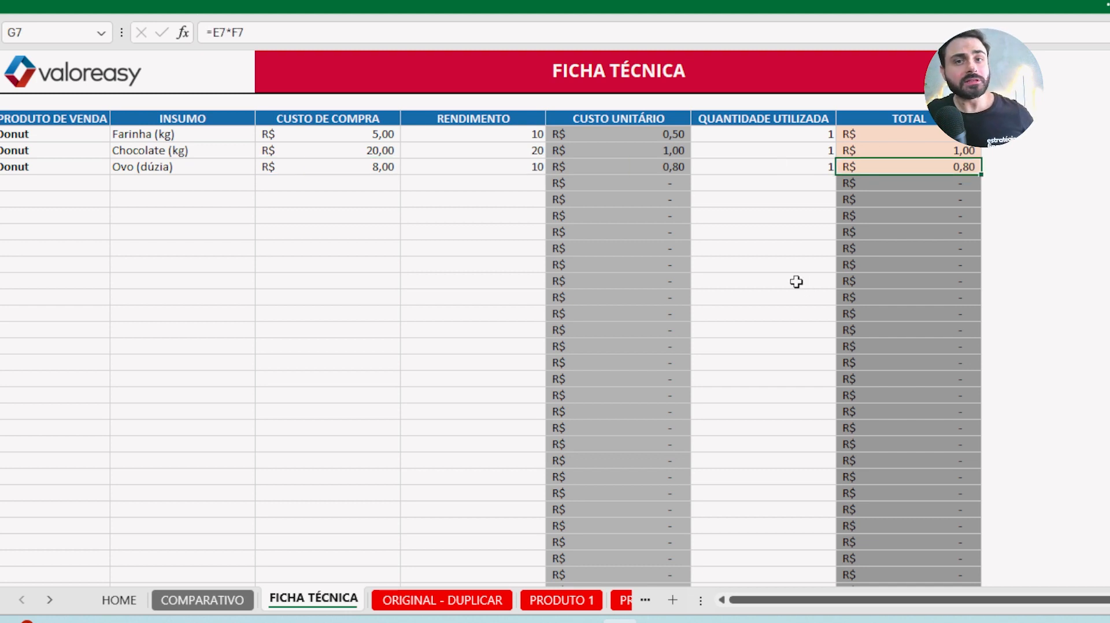
{"action": "left_click_drag", "start_coordinate": [881, 134], "coordinate": [900, 161]}
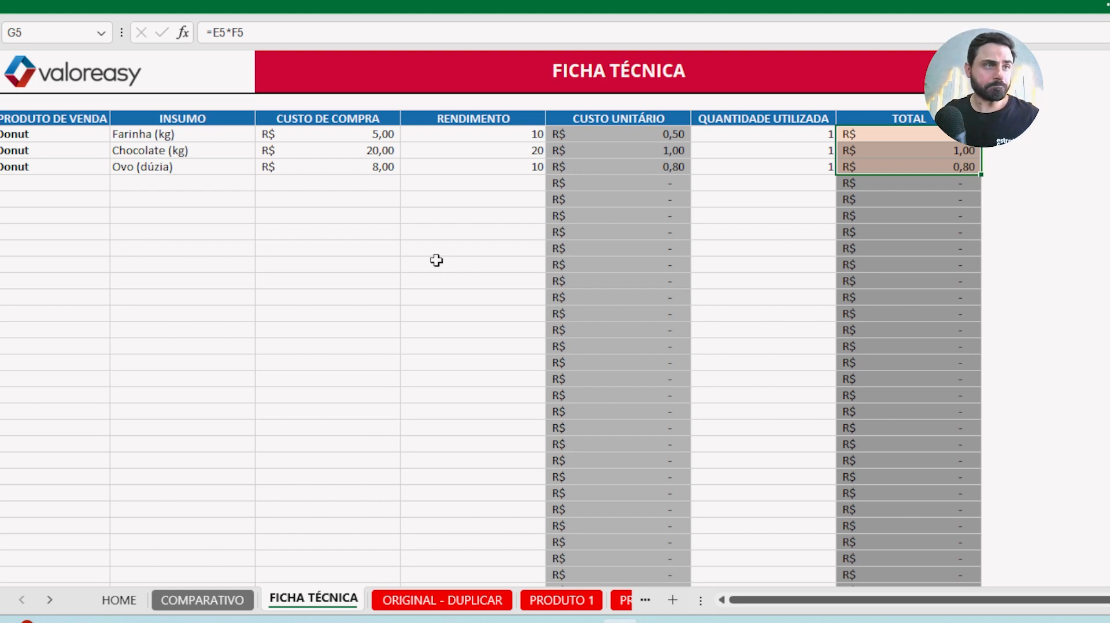
{"action": "left_click", "coordinate": [243, 245]}
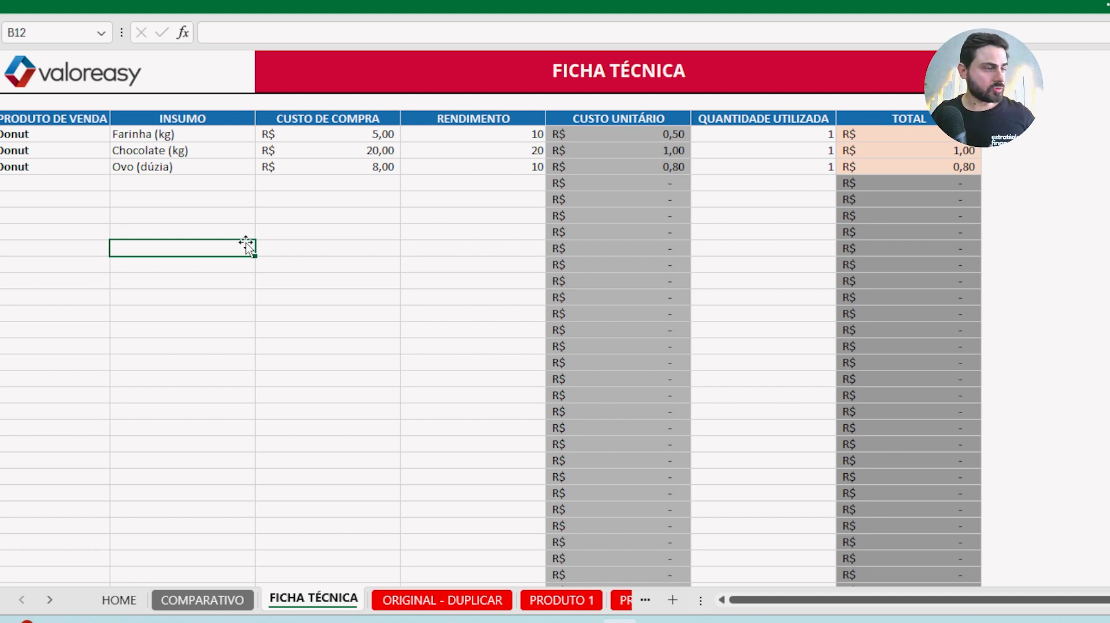
Look through the ORIGINAL - DUPLICAR template and the existing product sheets, examining the template's variable cost values
{"action": "left_click", "coordinate": [427, 601]}
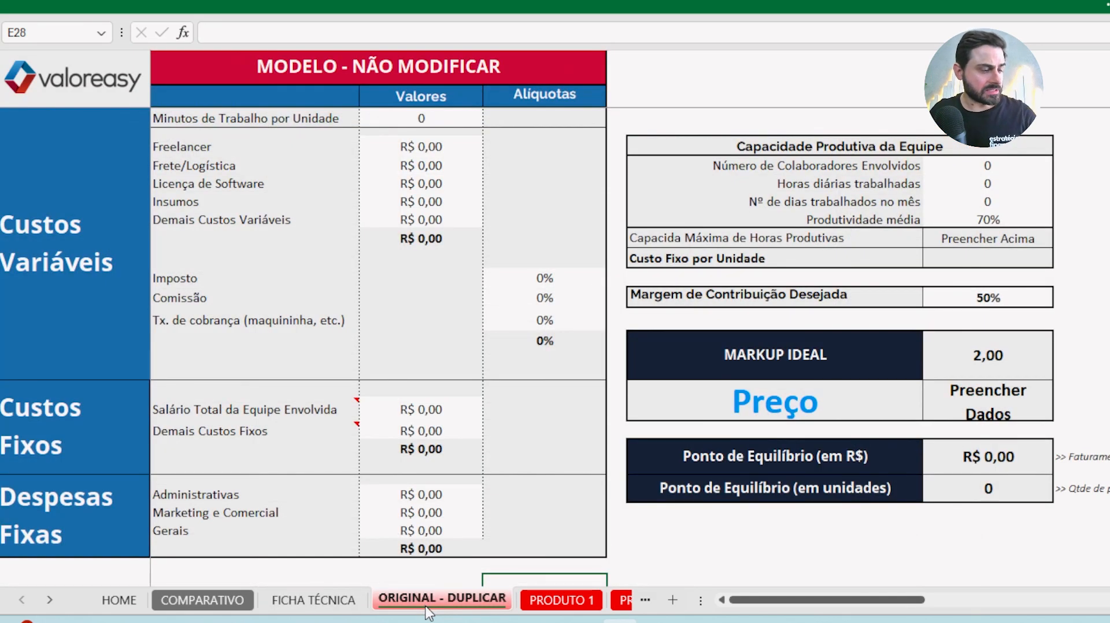
{"action": "left_click", "coordinate": [539, 599]}
{"action": "left_click", "coordinate": [621, 601]}
{"action": "left_click", "coordinate": [580, 604]}
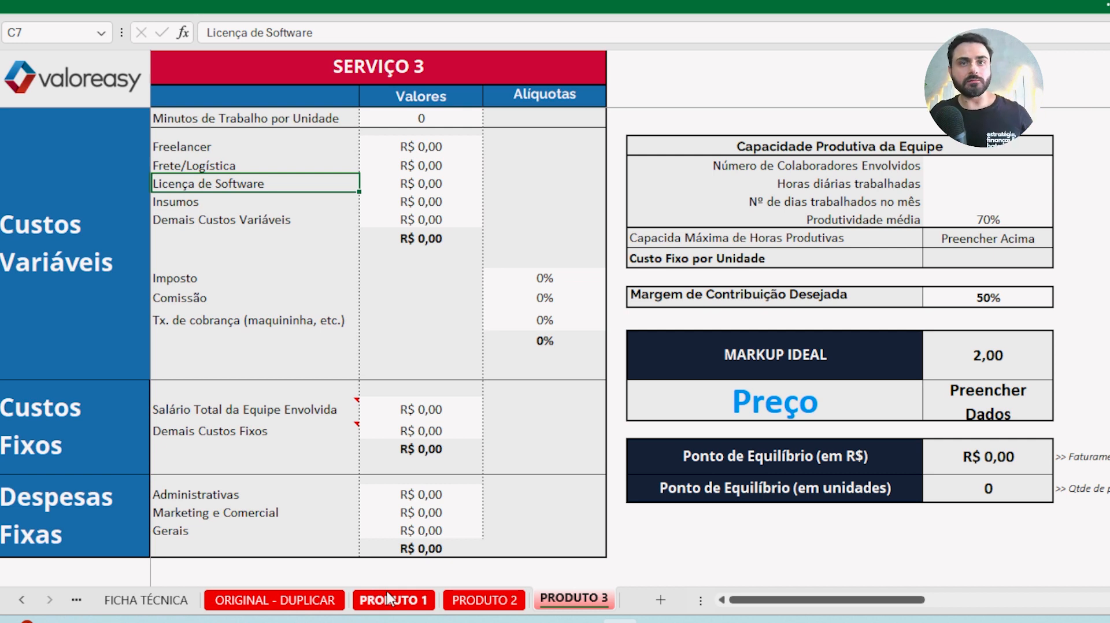
{"action": "left_click", "coordinate": [322, 601]}
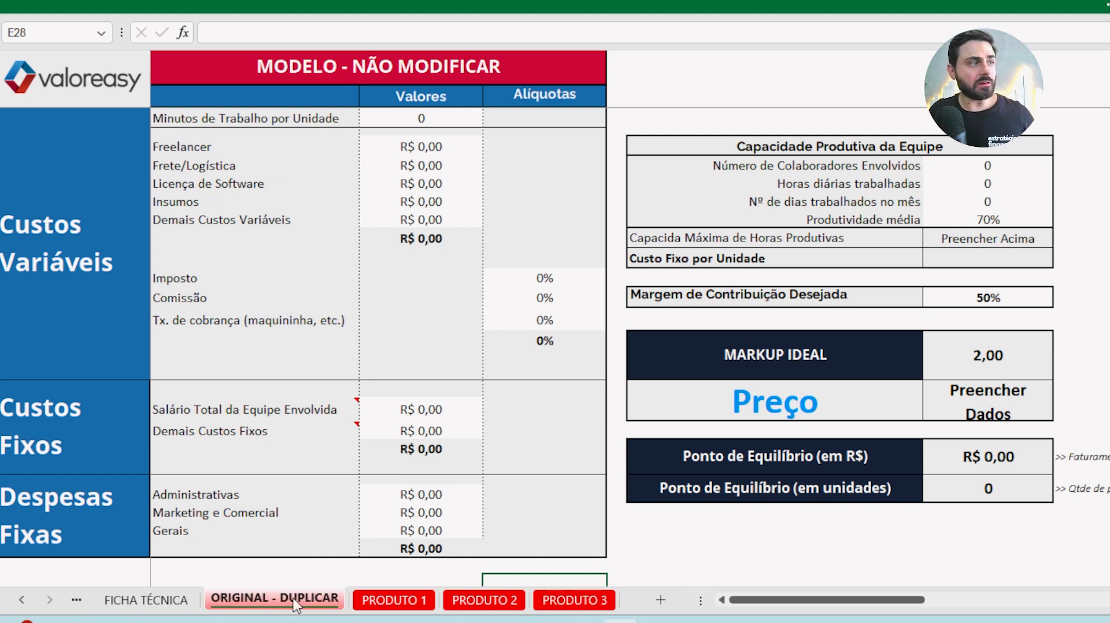
{"action": "left_click_drag", "start_coordinate": [428, 165], "coordinate": [454, 250]}
Create a copy of the ORIGINAL - DUPLICAR sheet at the end of the workbook
{"action": "right_click", "coordinate": [307, 598]}
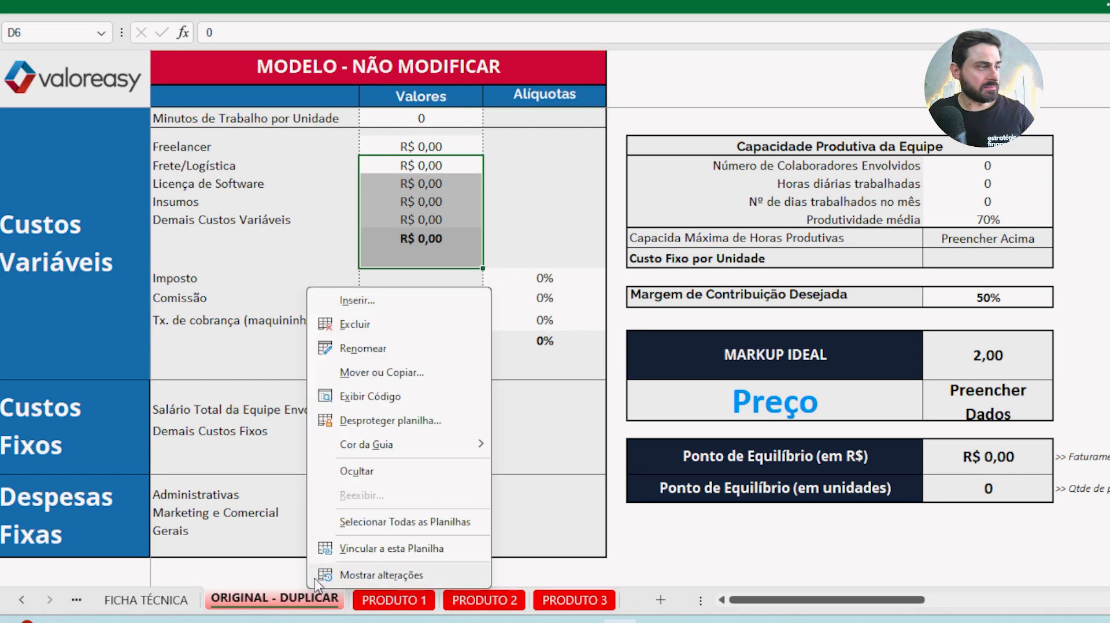
{"action": "left_click", "coordinate": [382, 372]}
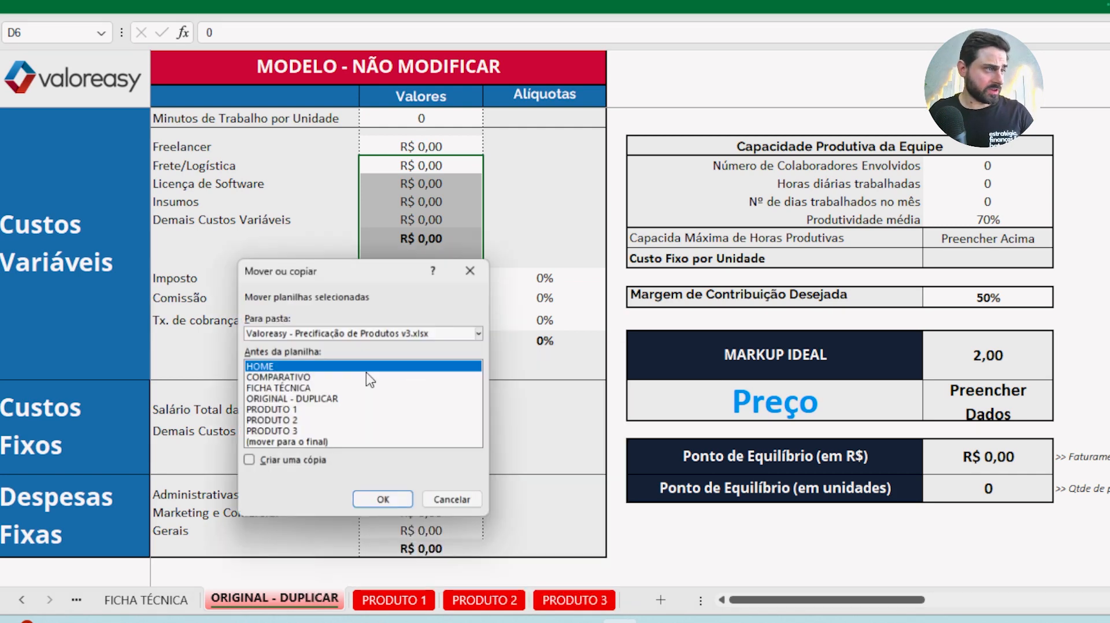
{"action": "left_click", "coordinate": [327, 445]}
{"action": "left_click", "coordinate": [292, 464]}
{"action": "left_click", "coordinate": [386, 505]}
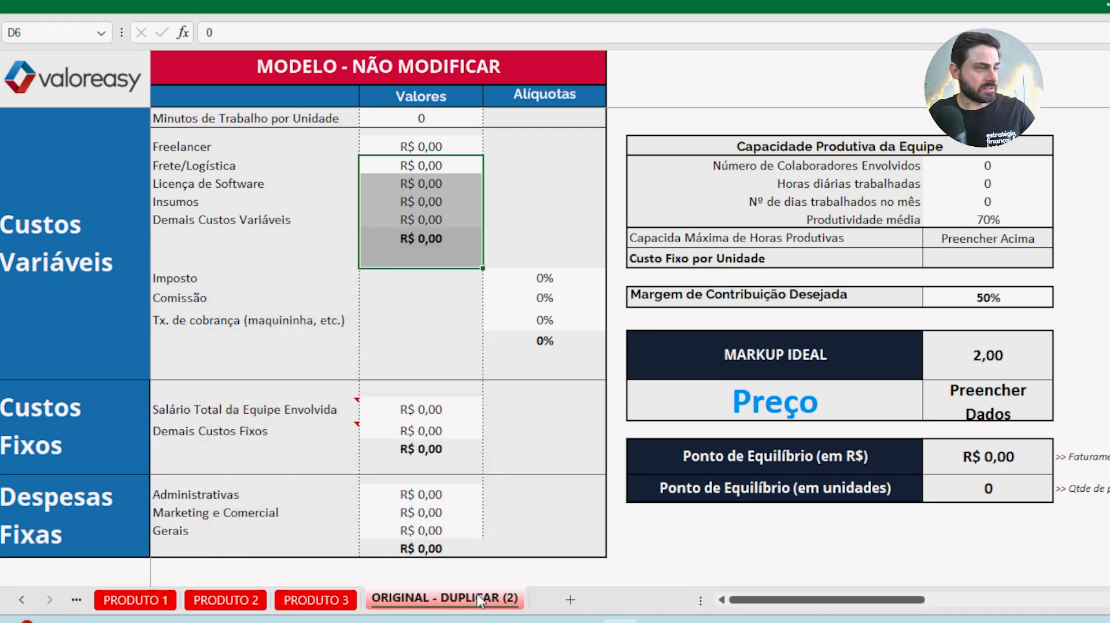
Rename the copied sheet as PRODUTO 4
{"action": "right_click", "coordinate": [469, 601]}
{"action": "left_click", "coordinate": [539, 360]}
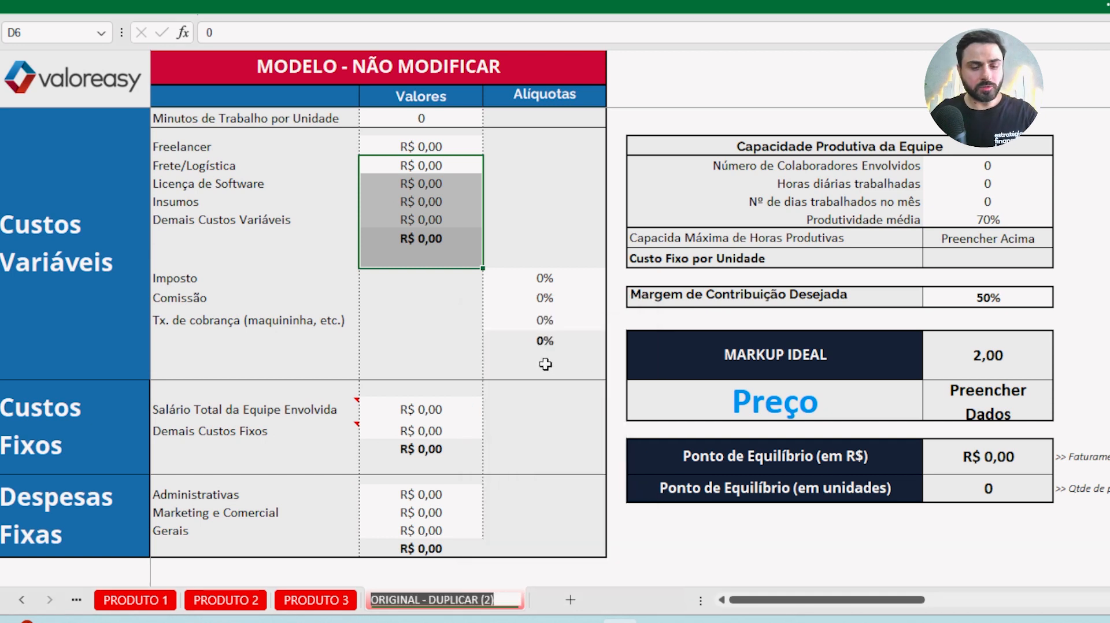
{"action": "type", "text": "PRODUTO 4"}
{"action": "key", "text": "Return"}
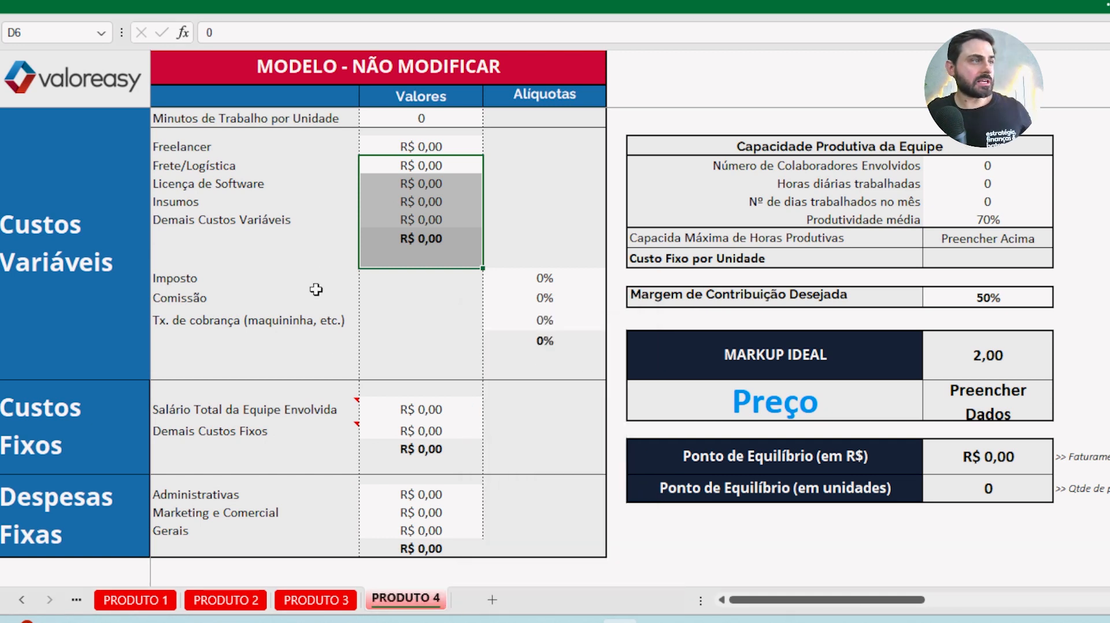
Replace the title of the PRODUTO 4 sheet with DONUT - CHOCOLATE
{"action": "left_click", "coordinate": [406, 65]}
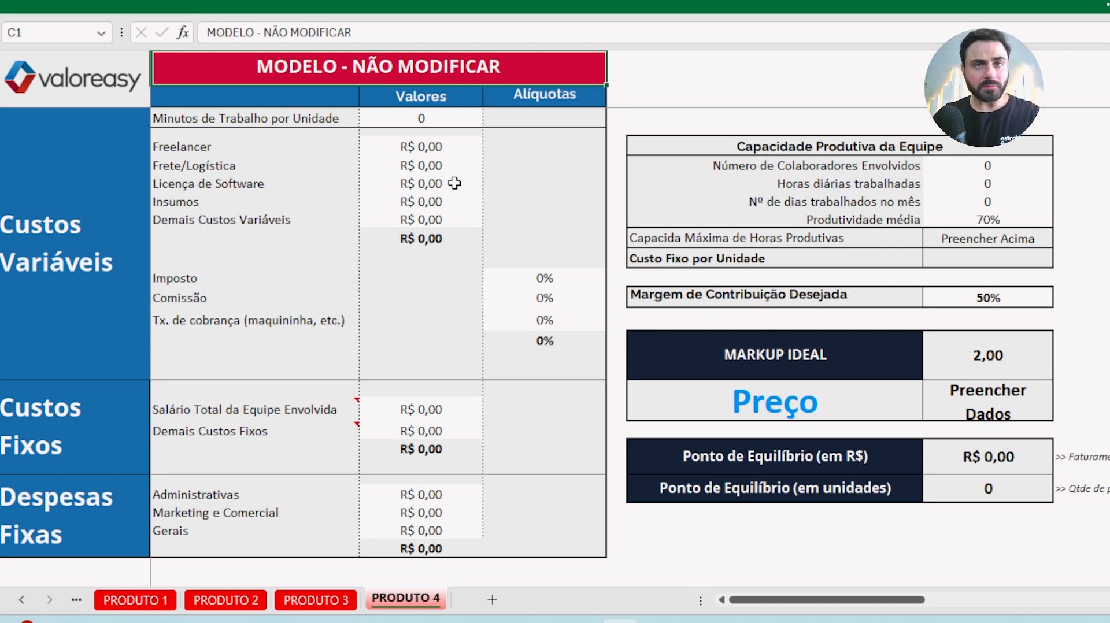
{"action": "type", "text": "DOU"}
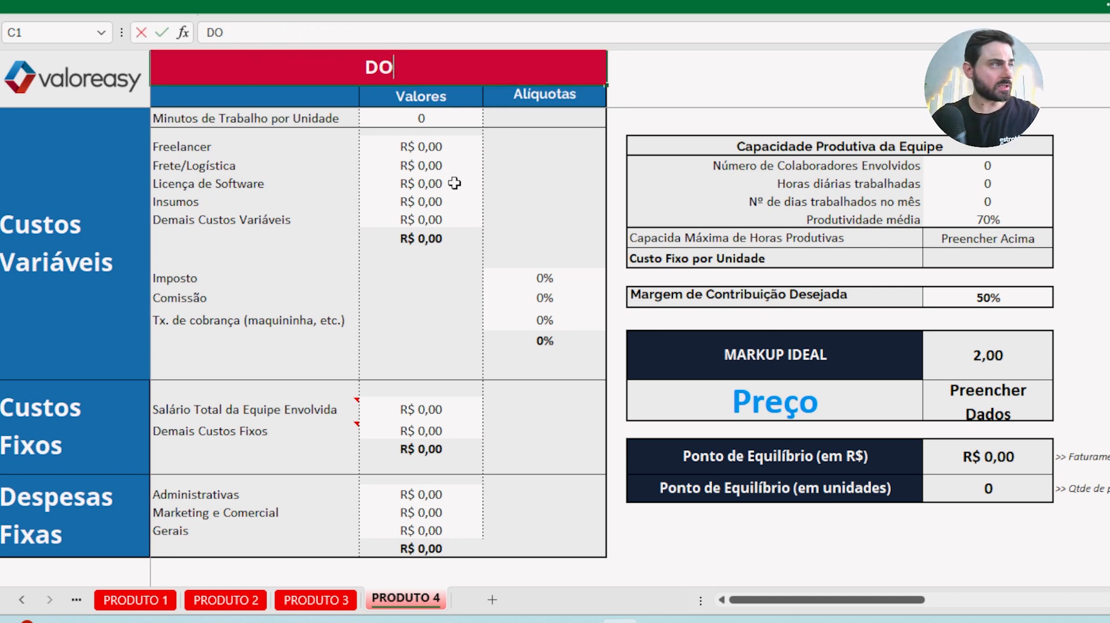
{"action": "key", "text": "BackSpace"}
{"action": "type", "text": "NUT - CO"}
{"action": "key", "text": "BackSpace"}
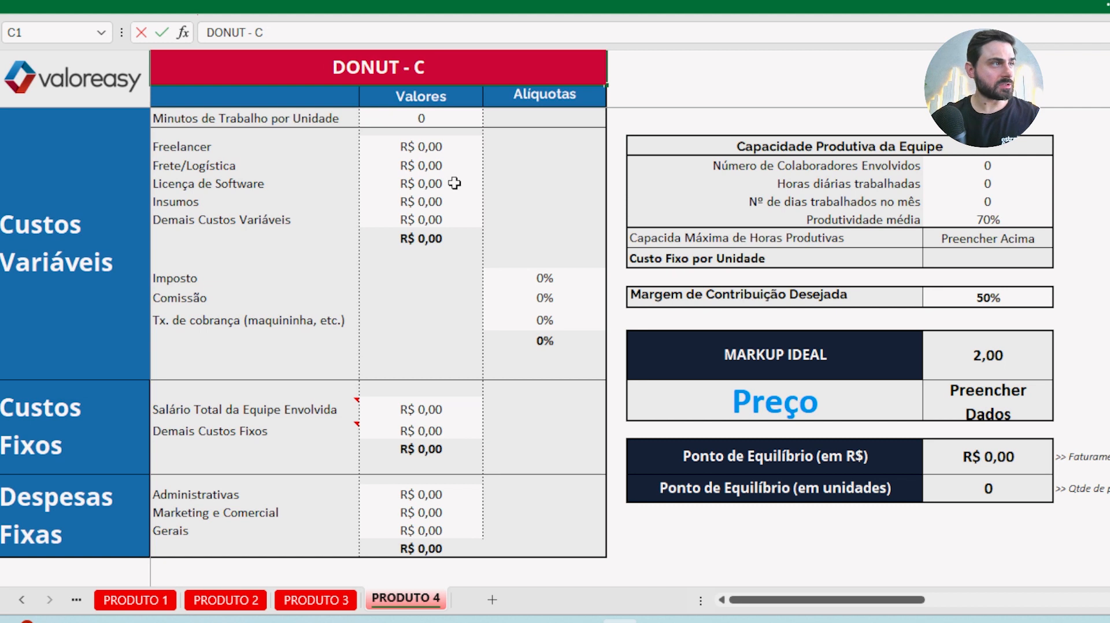
{"action": "type", "text": "HOCOLATE"}
{"action": "key", "text": "Return"}
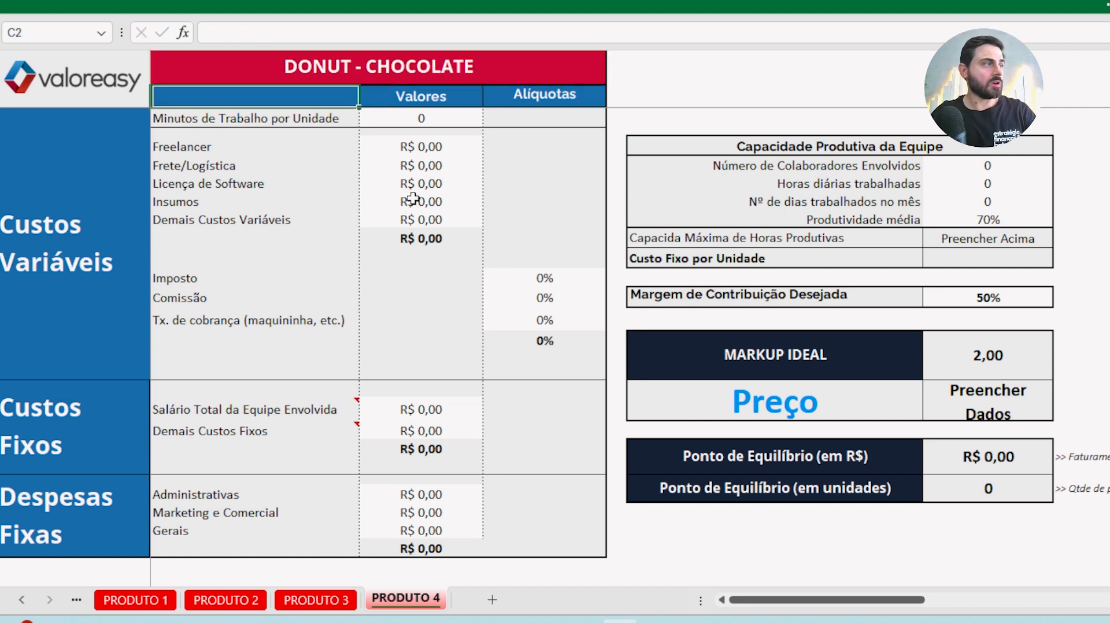
Set Minutos de Trabalho por Unidade to 2 for the chocolate donut
{"action": "left_click", "coordinate": [291, 146]}
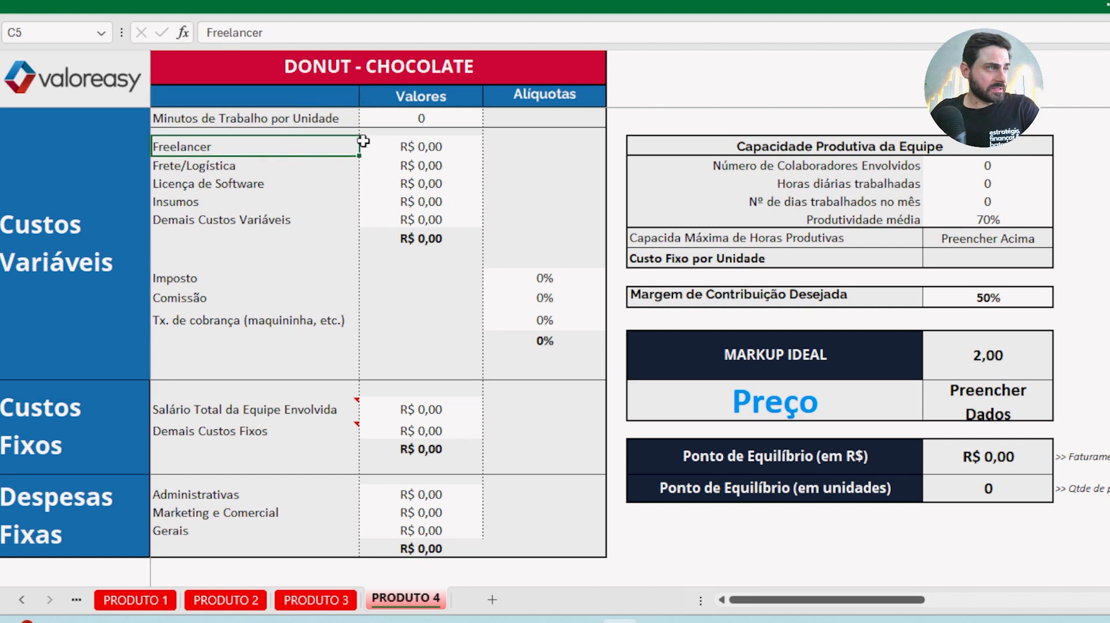
{"action": "left_click", "coordinate": [393, 120]}
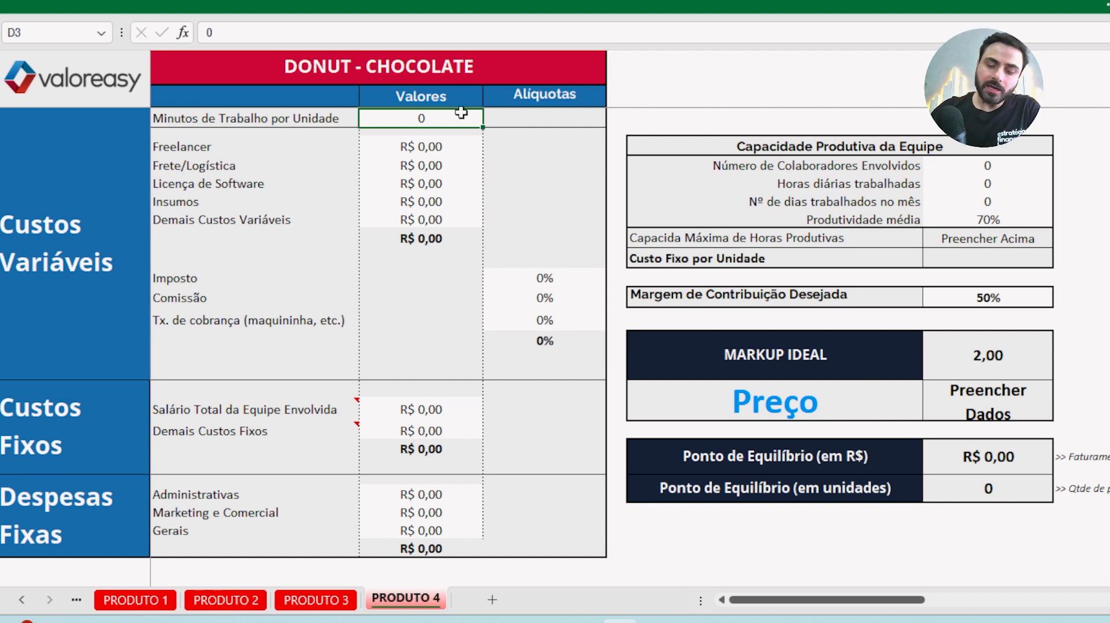
{"action": "type", "text": "2"}
{"action": "key", "text": "Return"}
{"action": "key", "text": "Up"}
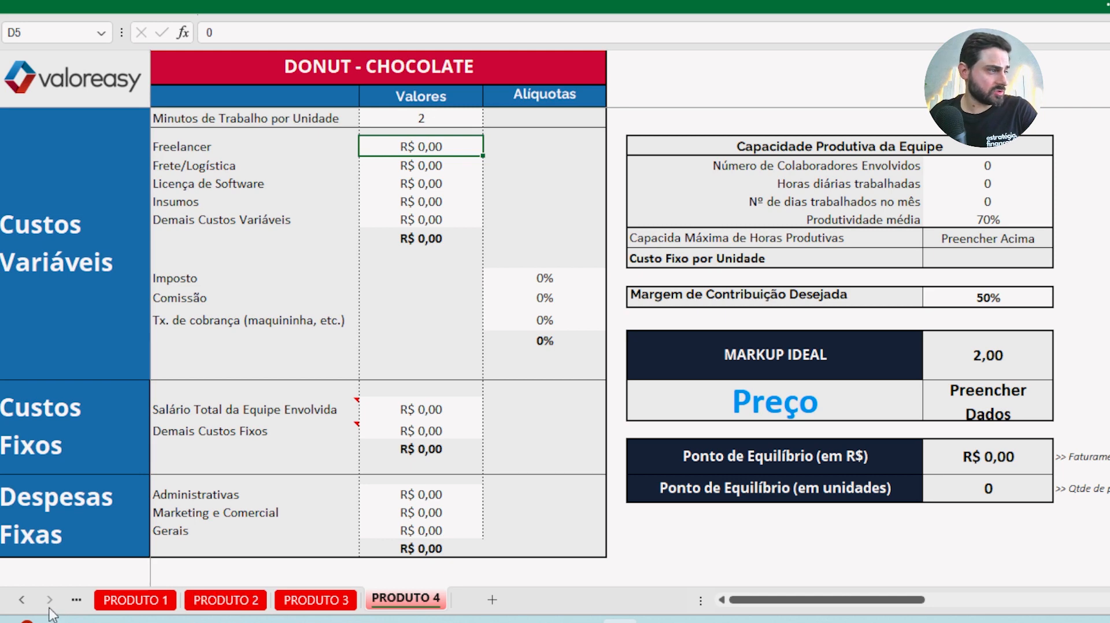
Return to the FICHA TÉCNICA sheet and select the totals of the three Donut ingredients to check their sum
{"action": "left_click", "coordinate": [23, 602]}
{"action": "left_click", "coordinate": [202, 600]}
{"action": "left_click", "coordinate": [24, 602]}
{"action": "left_click", "coordinate": [148, 600]}
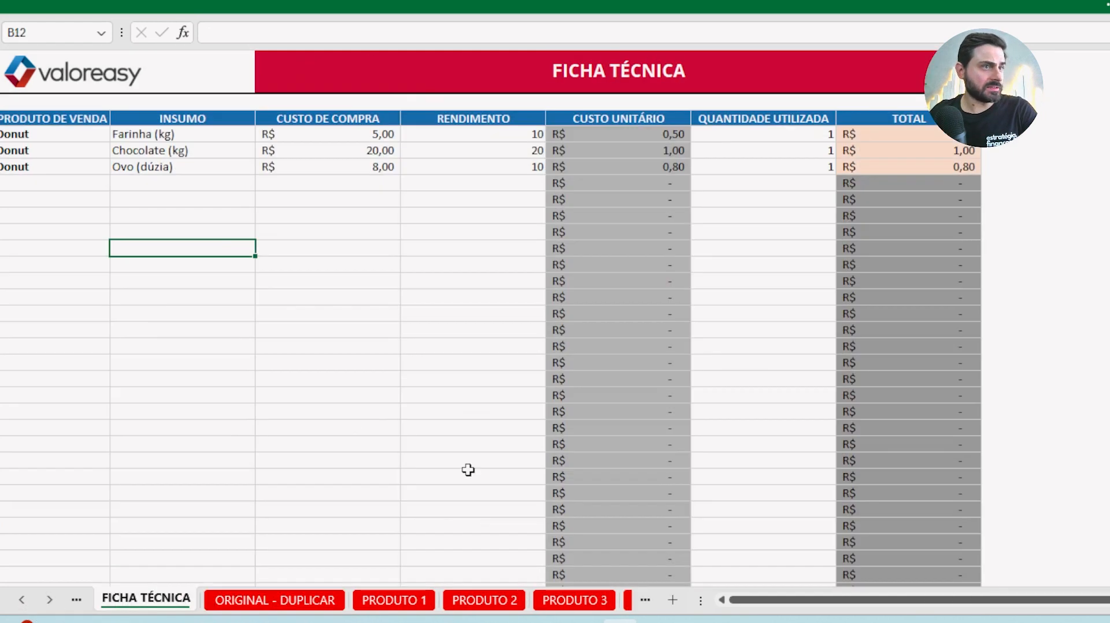
{"action": "mouse_move", "coordinate": [913, 152]}
{"action": "left_mouse_down"}
{"action": "mouse_move", "coordinate": [926, 128]}
{"action": "mouse_move", "coordinate": [913, 168]}
{"action": "left_mouse_up"}
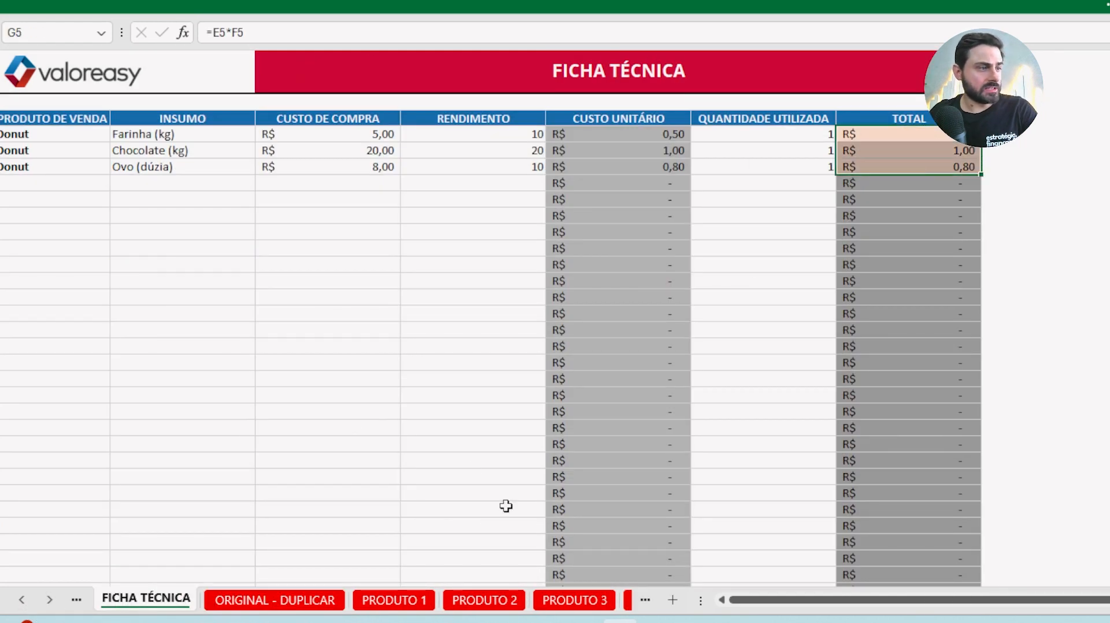
Rename the PRODUTO 4 sheet as DONUT - CHOC
{"action": "left_click", "coordinate": [626, 600]}
{"action": "right_click", "coordinate": [543, 599]}
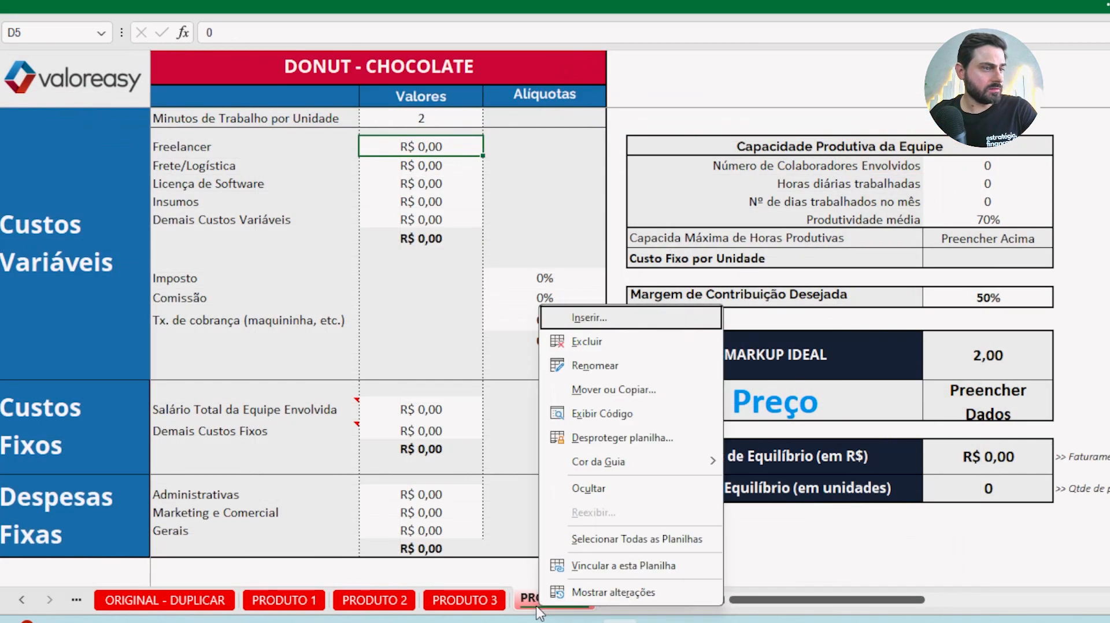
{"action": "left_click", "coordinate": [614, 370]}
{"action": "type", "text": "donu"}
{"action": "key", "text": "Escape"}
Set the Insumos cost of the chocolate donut to R$ 2,30 under Custos Variáveis
{"action": "key", "text": "Down"}
{"action": "key", "text": "Down"}
{"action": "key", "text": "Down"}
{"action": "type", "text": "2,3"}
{"action": "key", "text": "Return"}
Review the Custos Variáveis entries from Freelancer to Demais Custos Variáveis, including the Insumos cost
{"action": "left_click", "coordinate": [451, 151]}
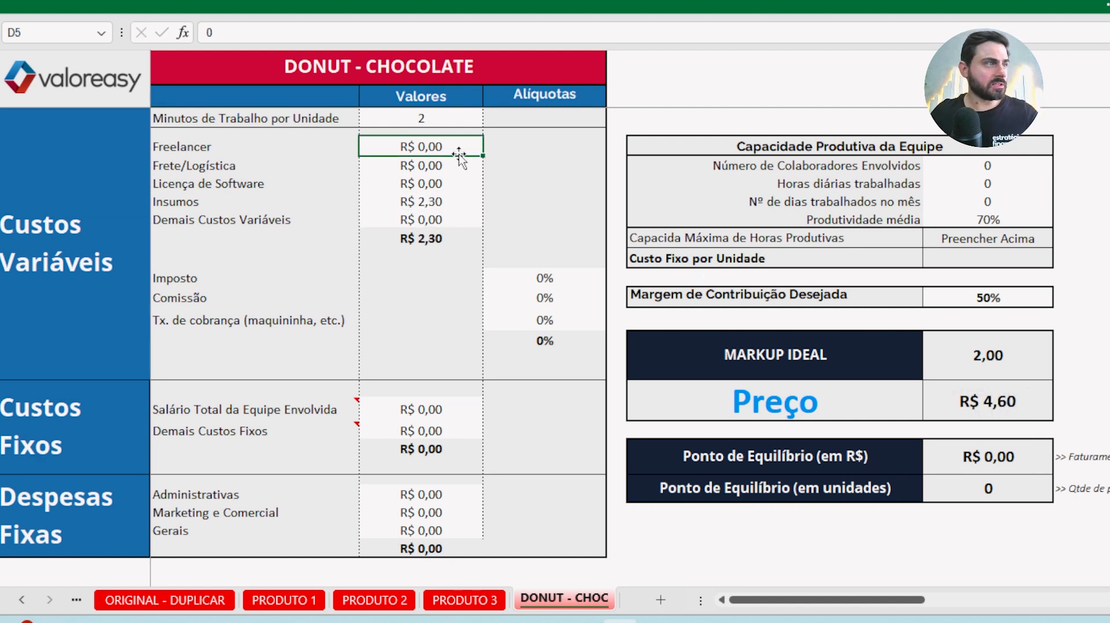
{"action": "left_click", "coordinate": [407, 164]}
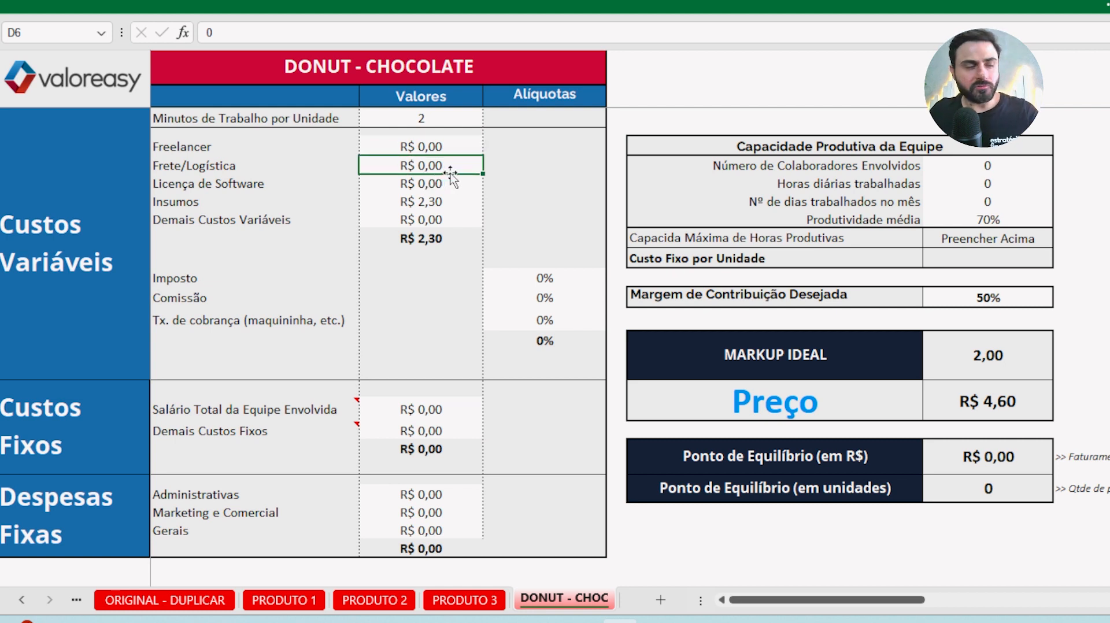
{"action": "left_click", "coordinate": [406, 185]}
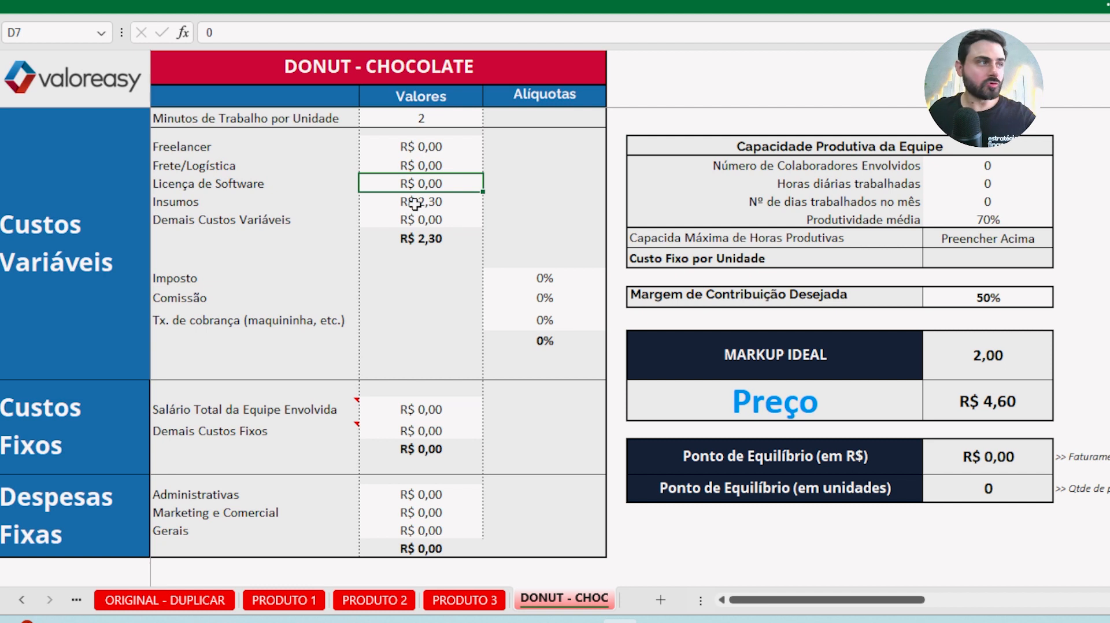
{"action": "left_click", "coordinate": [417, 223]}
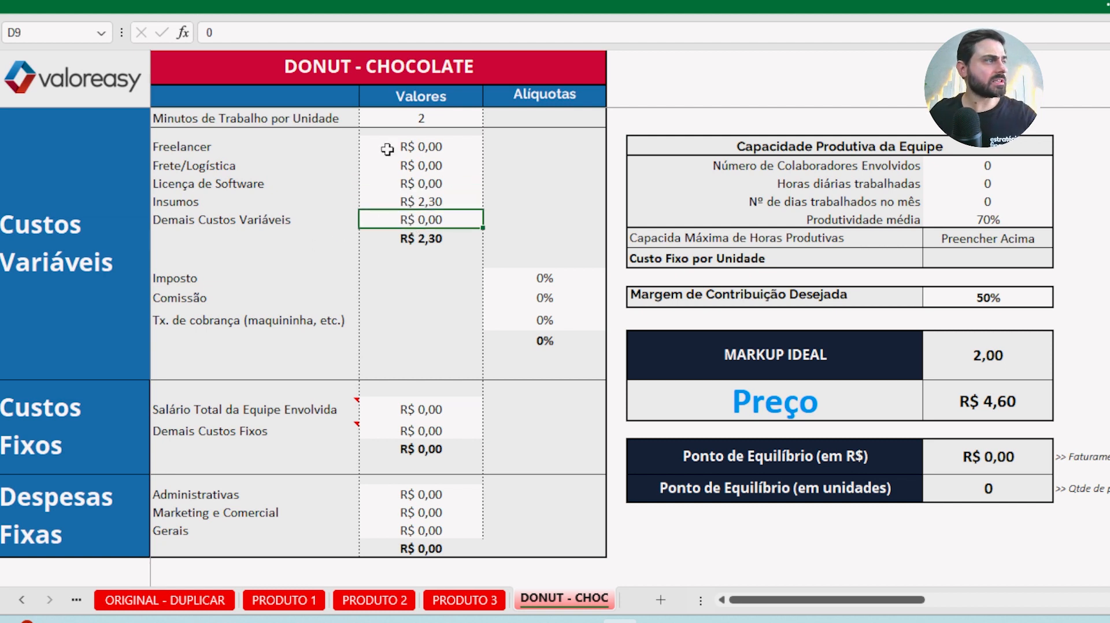
{"action": "left_click_drag", "start_coordinate": [224, 167], "coordinate": [228, 217]}
{"action": "left_click_drag", "start_coordinate": [197, 148], "coordinate": [204, 223]}
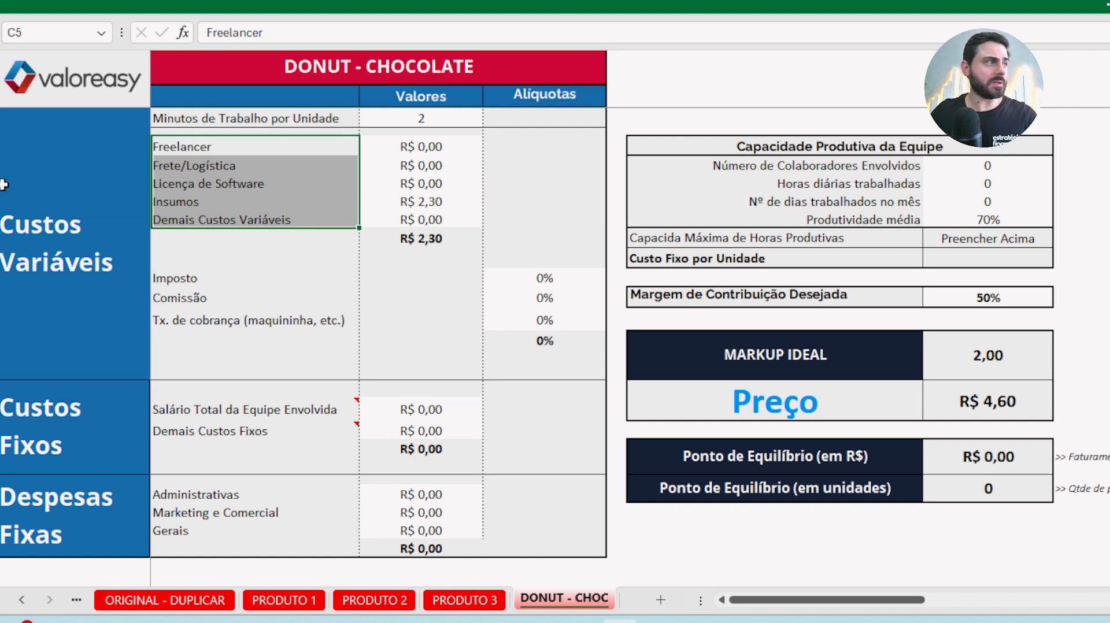
{"action": "left_click", "coordinate": [408, 201]}
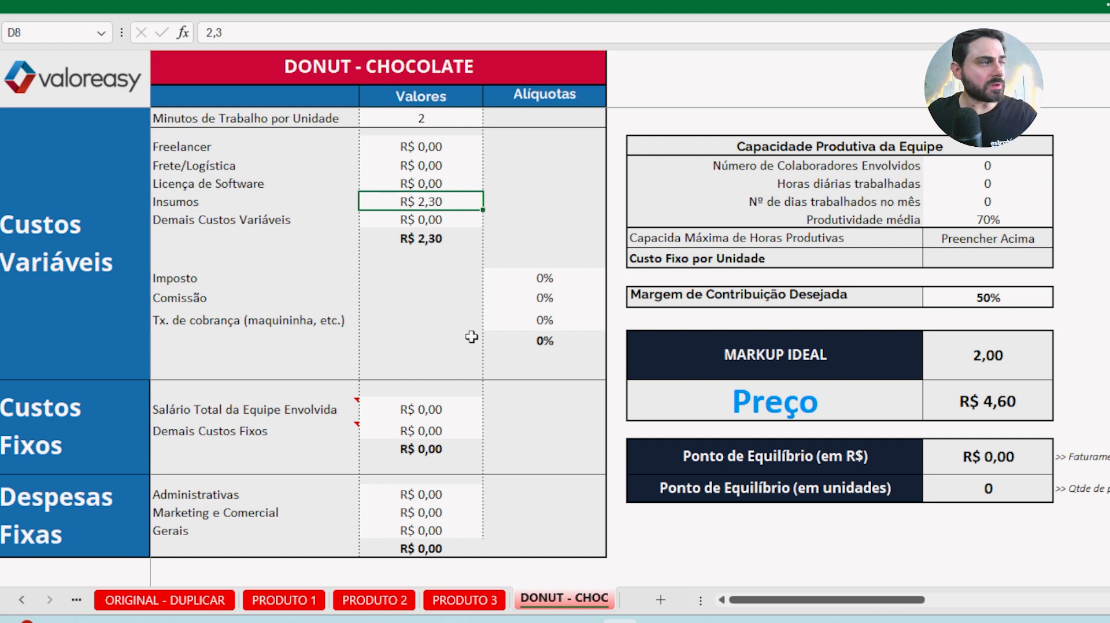
Set the Imposto rate in the Alíquotas column to 6,5%
{"action": "left_click_drag", "start_coordinate": [537, 280], "coordinate": [544, 319]}
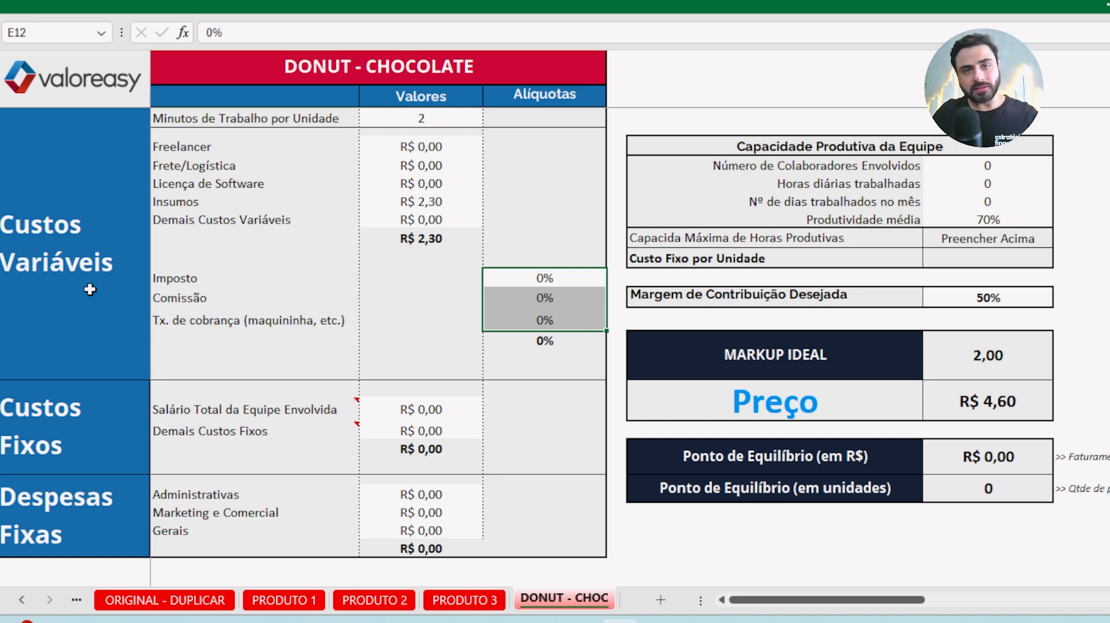
{"action": "left_click", "coordinate": [525, 276]}
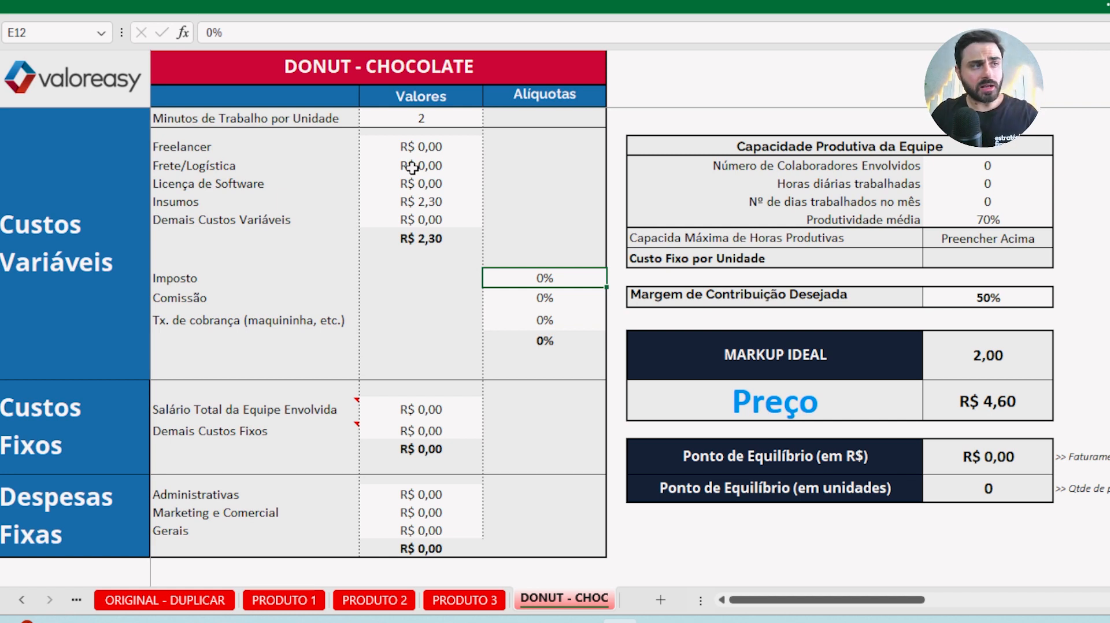
{"action": "type", "text": "6,5"}
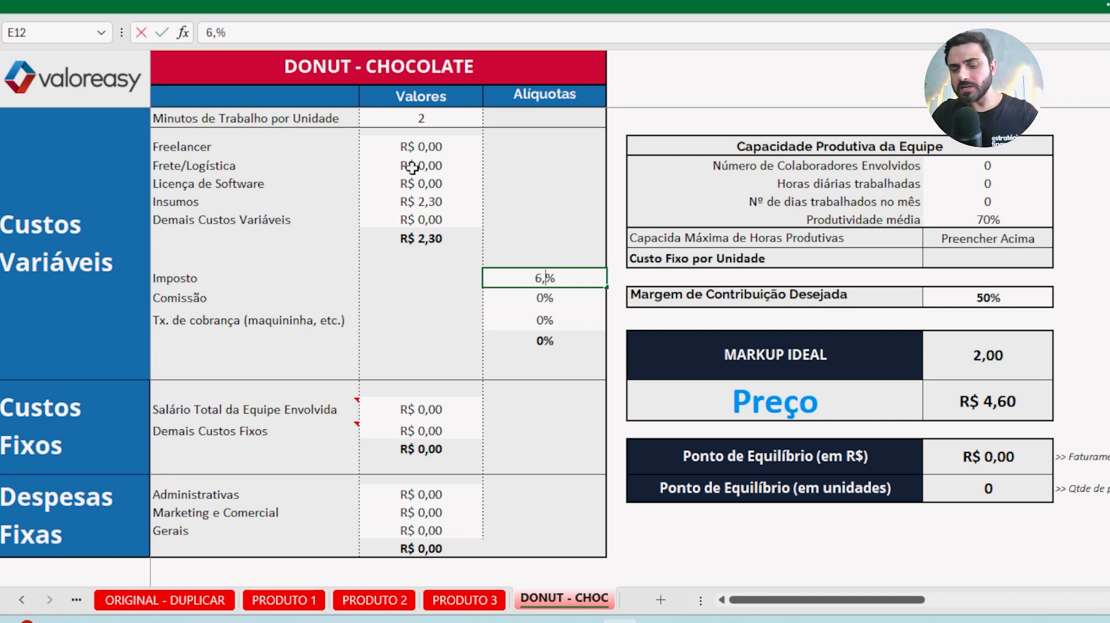
{"action": "key", "text": "Return"}
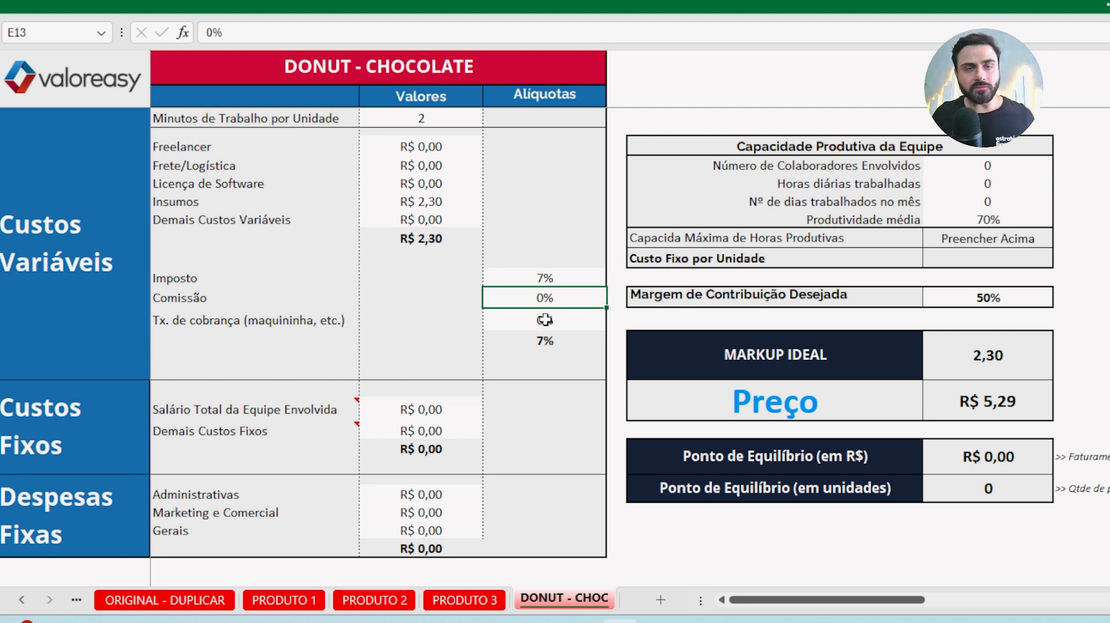
Set the Tx. de cobrança (maquininha, etc.) rate to 2,5%
{"action": "left_click", "coordinate": [516, 325]}
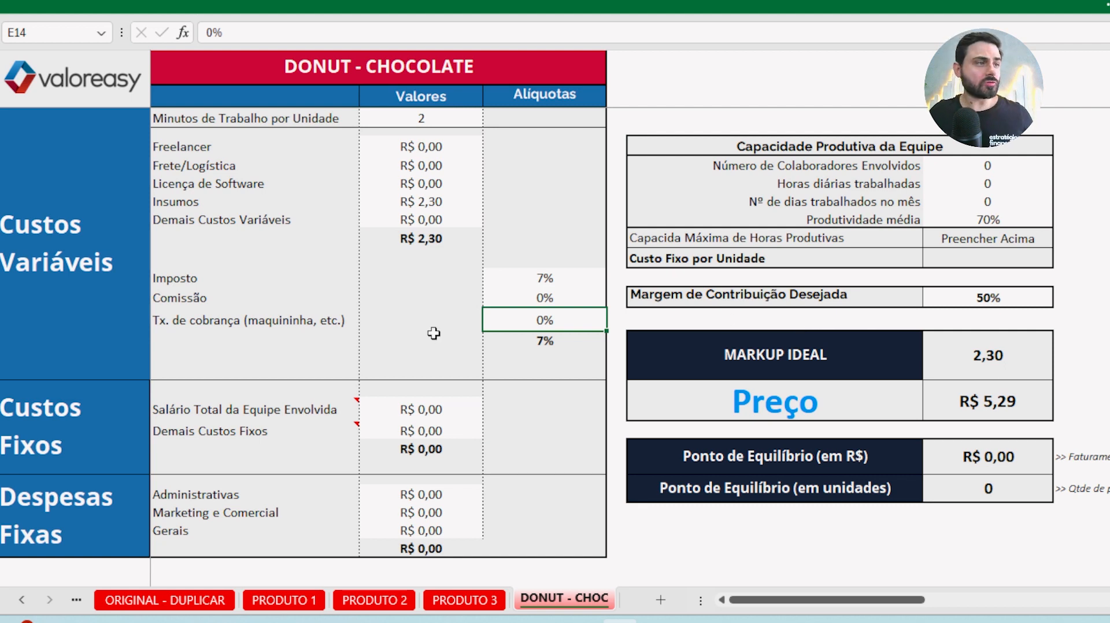
{"action": "key", "text": "BackSpace"}
{"action": "type", "text": "2,5"}
{"action": "key", "text": "Return"}
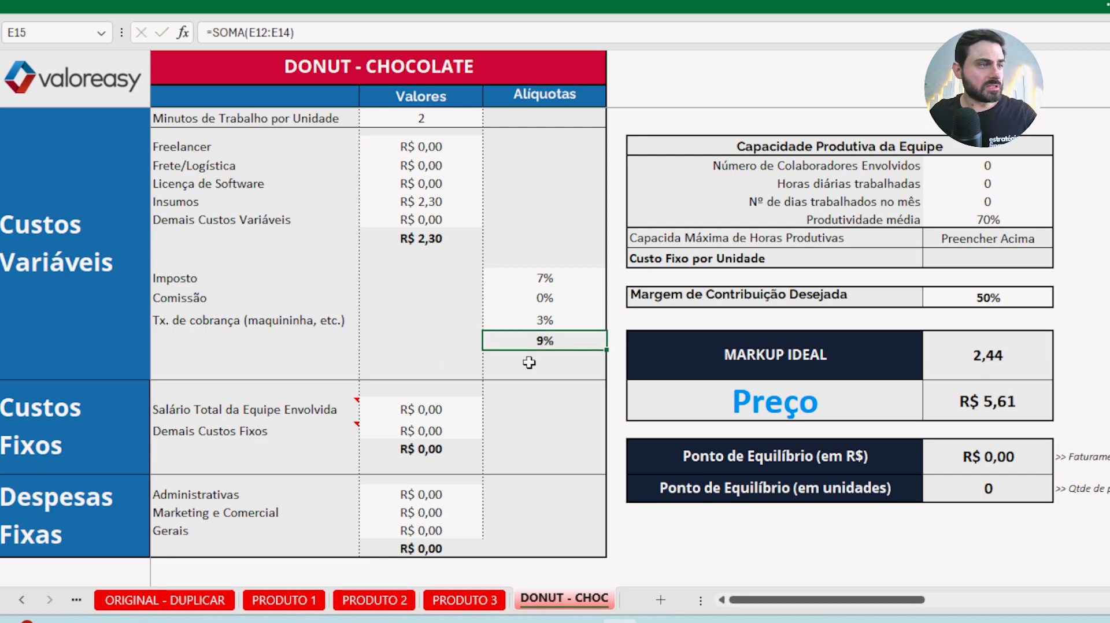
Set Salário Total da Equipe Envolvida to R$ 6.000,00 under Custos Fixos
{"action": "scroll", "coordinate": [246, 373], "scroll_direction": "down", "scroll_amount": 1}
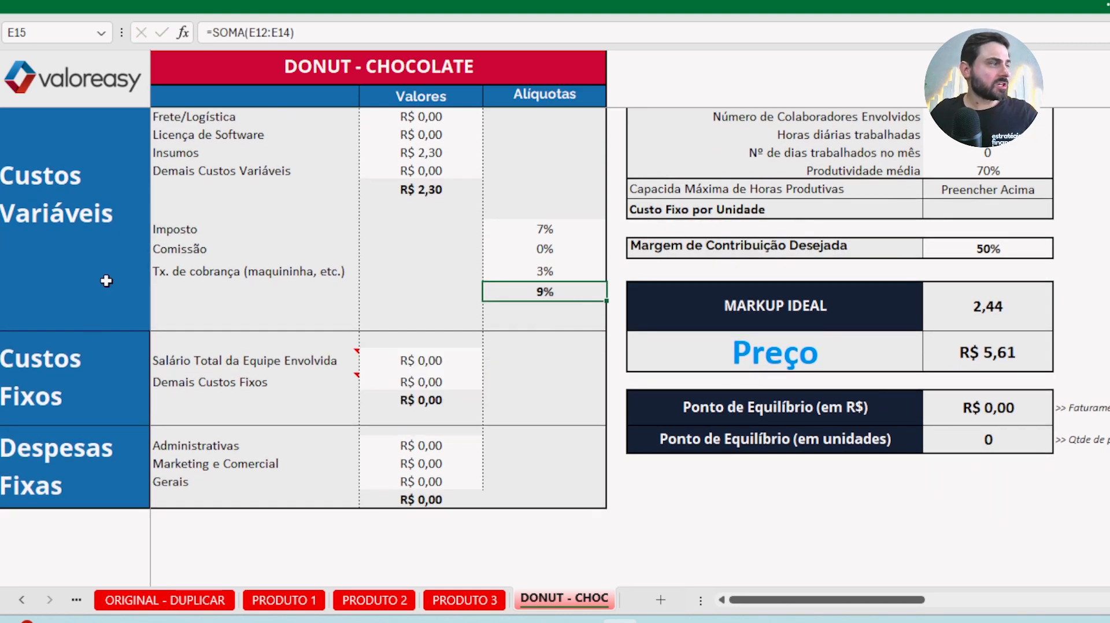
{"action": "mouse_move", "coordinate": [246, 367]}
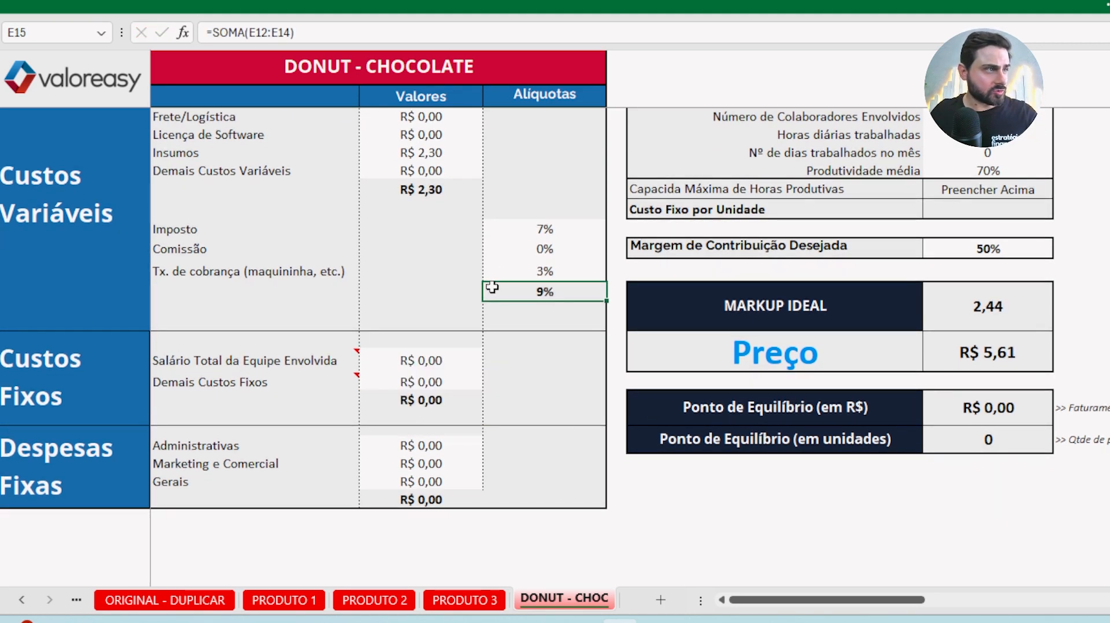
{"action": "scroll", "coordinate": [463, 312], "scroll_direction": "up", "scroll_amount": 1}
{"action": "scroll", "coordinate": [428, 321], "scroll_direction": "down", "scroll_amount": 2}
{"action": "left_click", "coordinate": [412, 310]}
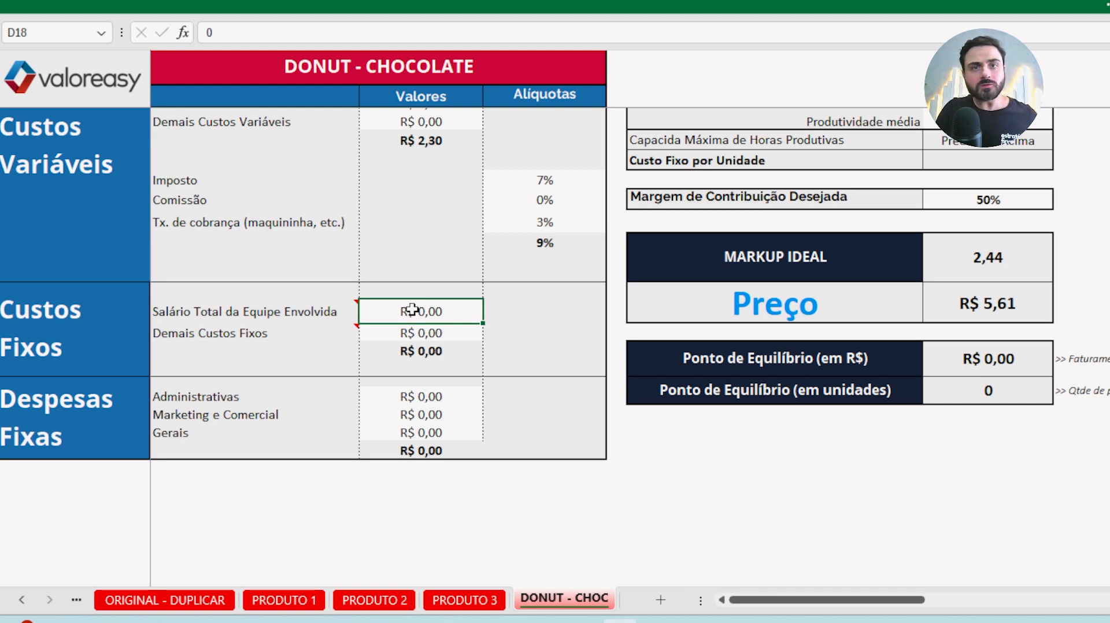
{"action": "left_click", "coordinate": [408, 342]}
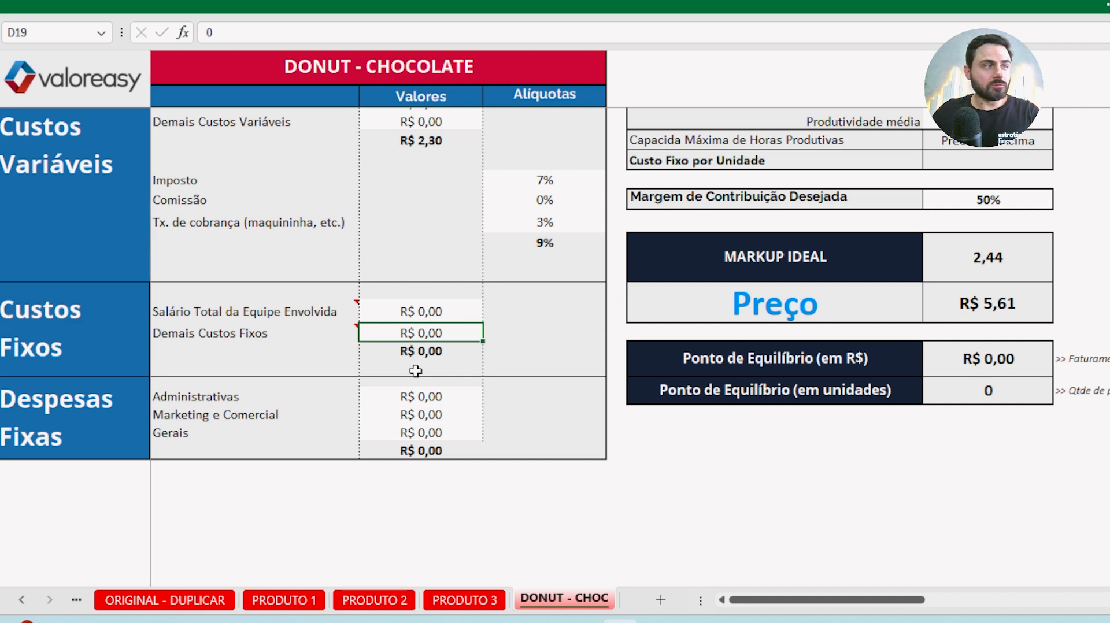
{"action": "left_click", "coordinate": [405, 305]}
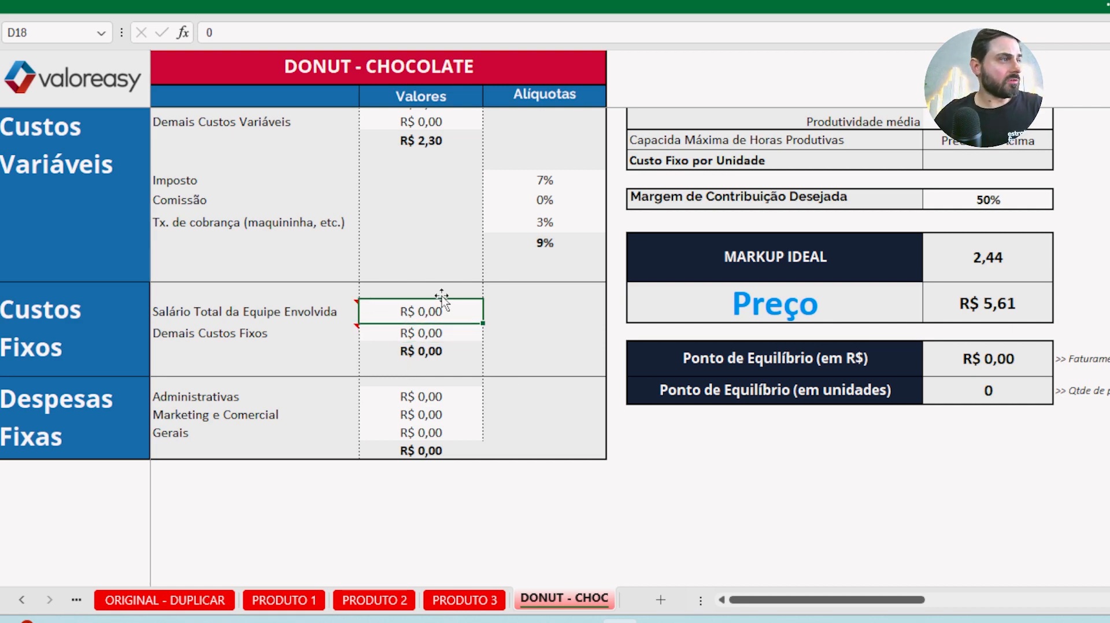
{"action": "scroll", "coordinate": [441, 298], "scroll_direction": "up", "scroll_amount": 2}
{"action": "scroll", "coordinate": [433, 264], "scroll_direction": "down", "scroll_amount": 2}
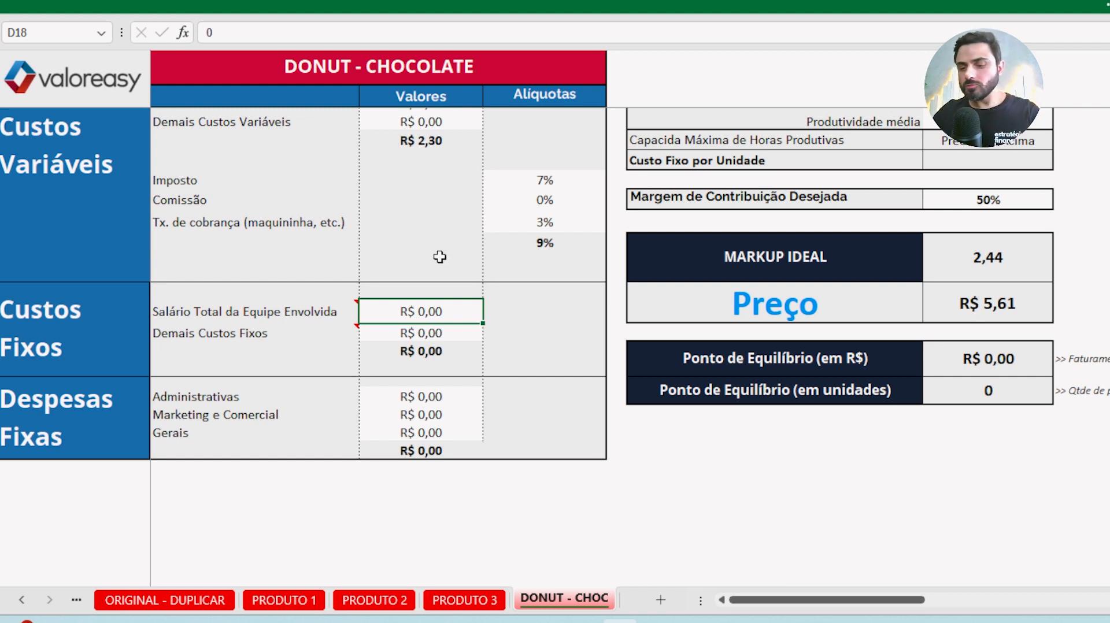
{"action": "type", "text": "6000"}
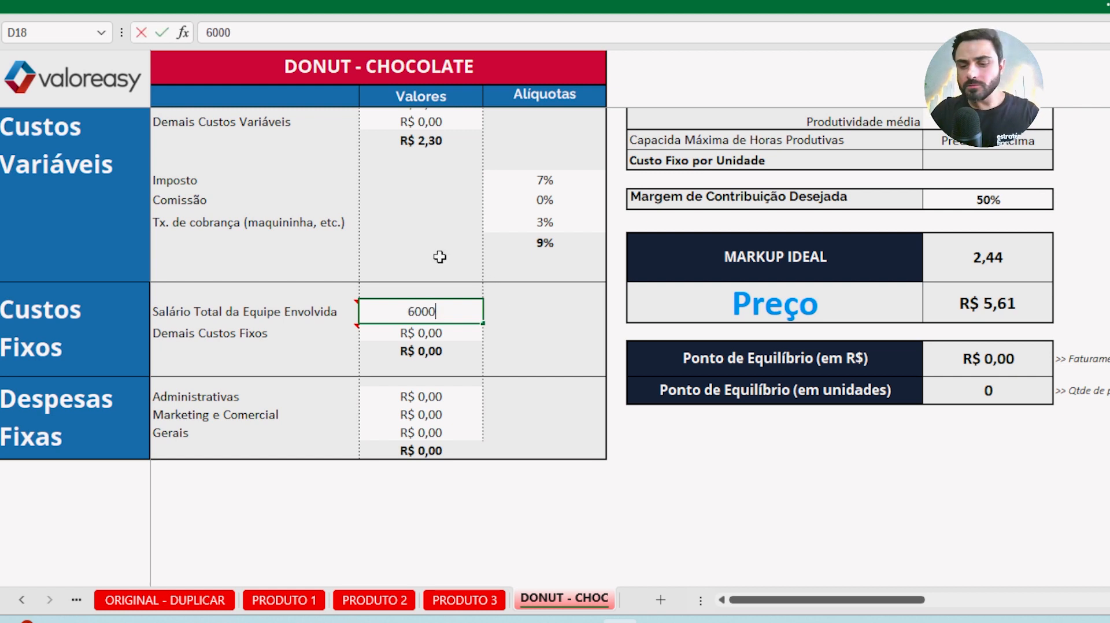
{"action": "key", "text": "Return"}
Set Demais Custos Fixos to R$ 2.500,00
{"action": "left_click", "coordinate": [415, 314]}
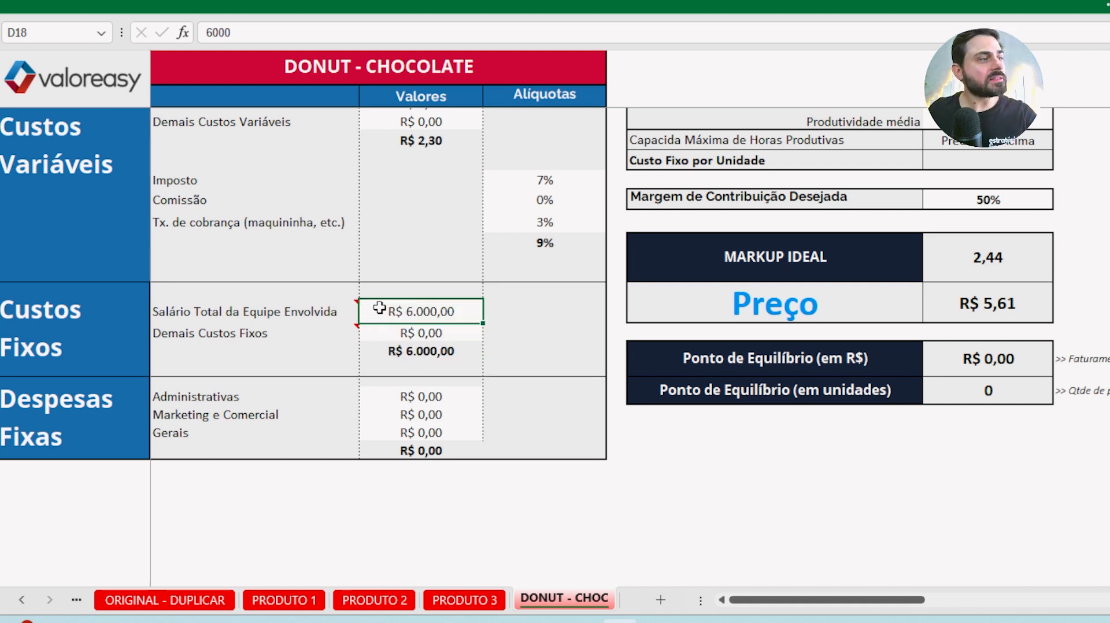
{"action": "scroll", "coordinate": [371, 314], "scroll_direction": "down", "scroll_amount": 1}
{"action": "scroll", "coordinate": [341, 323], "scroll_direction": "up", "scroll_amount": 1}
{"action": "left_click", "coordinate": [395, 334]}
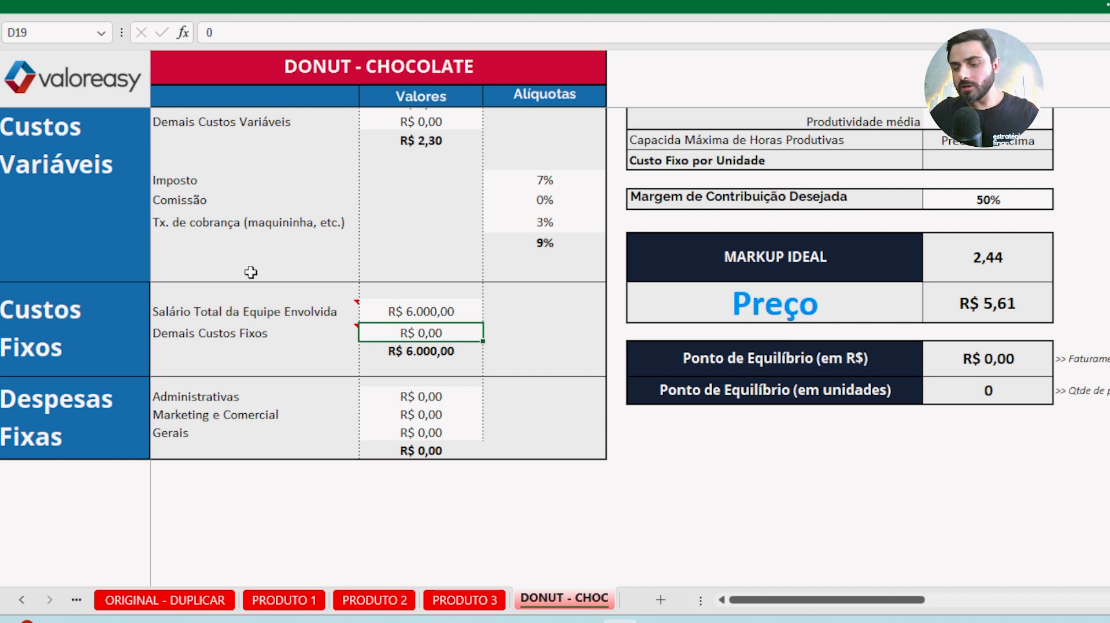
{"action": "type", "text": "2500"}
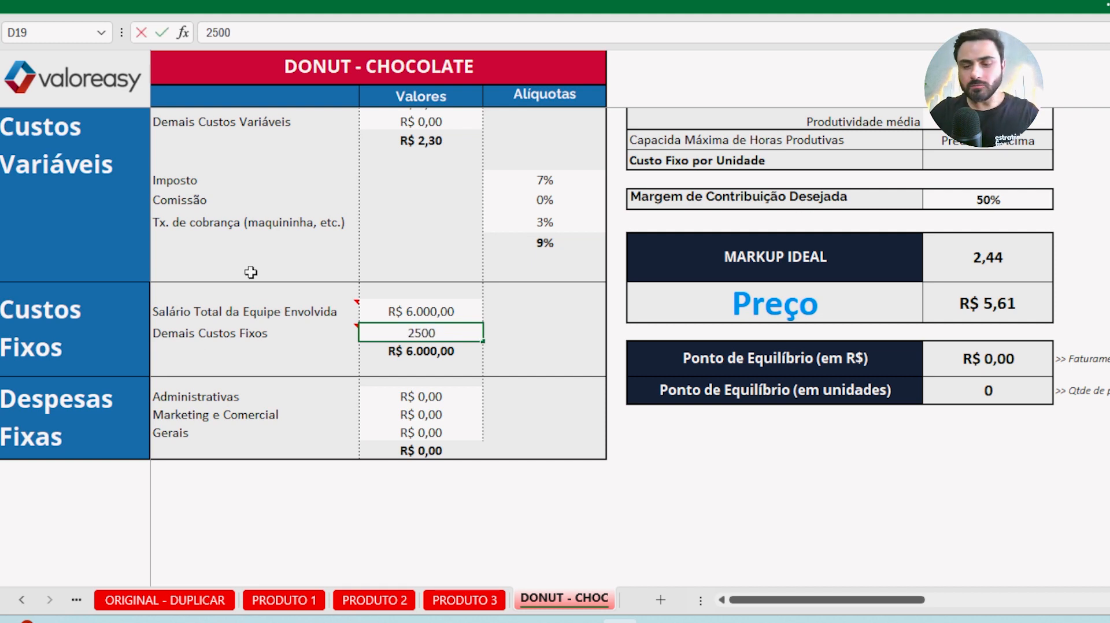
{"action": "key", "text": "Return"}
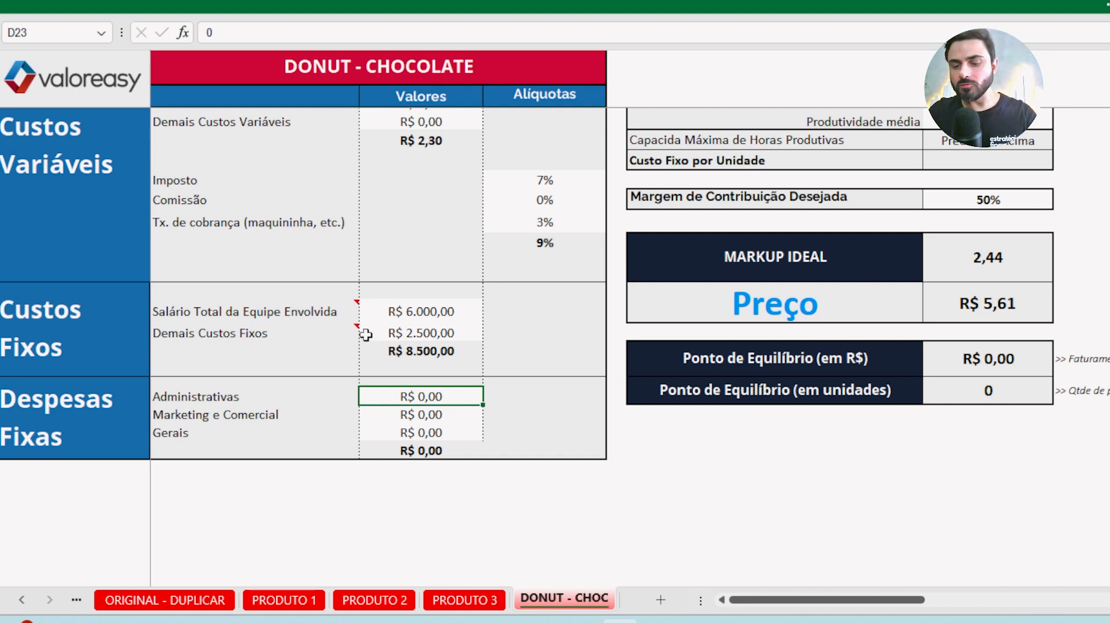
Fill in the Despesas Fixas with 15000 for Administrativas, 2.500 for Marketing e Comercial and 3.500 for Gerais
{"action": "type", "text": "15000"}
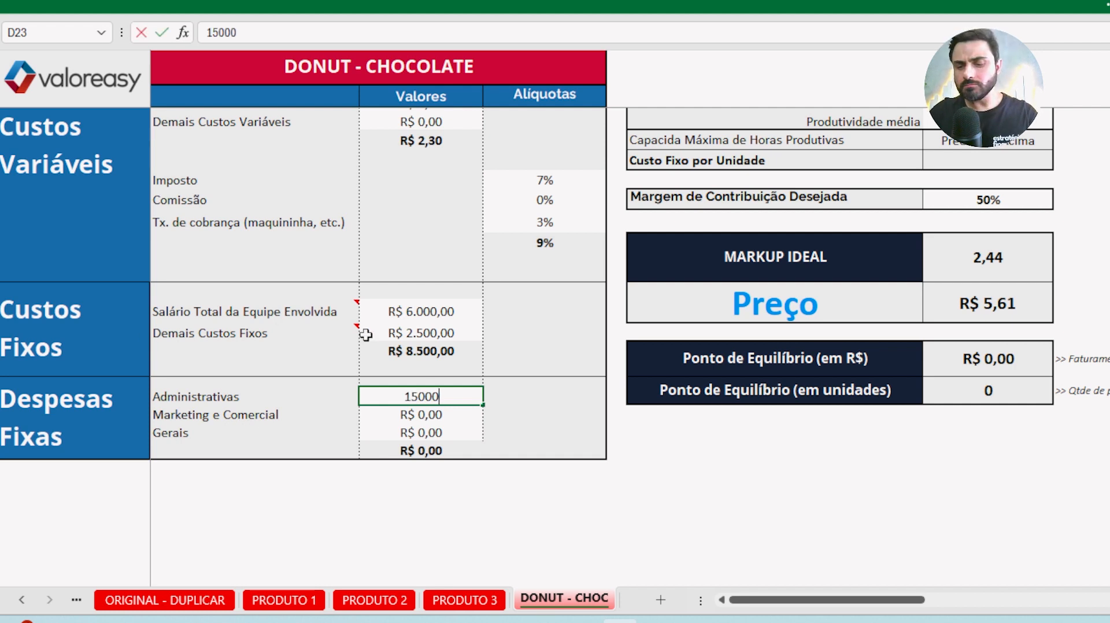
{"action": "key", "text": "Return"}
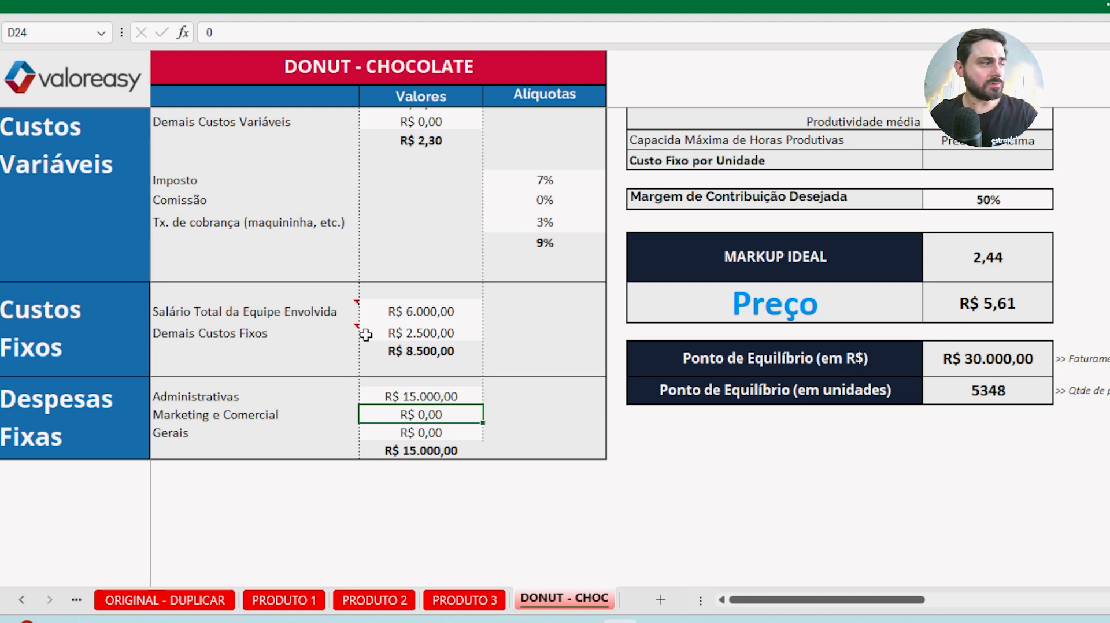
{"action": "type", "text": "2.500"}
{"action": "key", "text": "Return"}
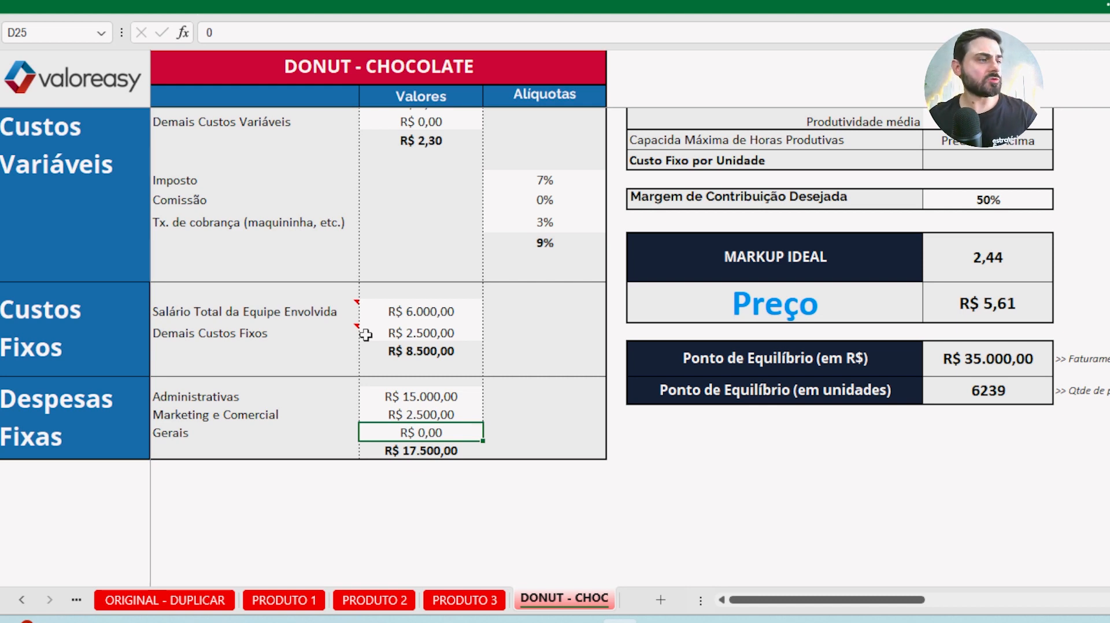
{"action": "type", "text": "3.500"}
{"action": "key", "text": "Return"}
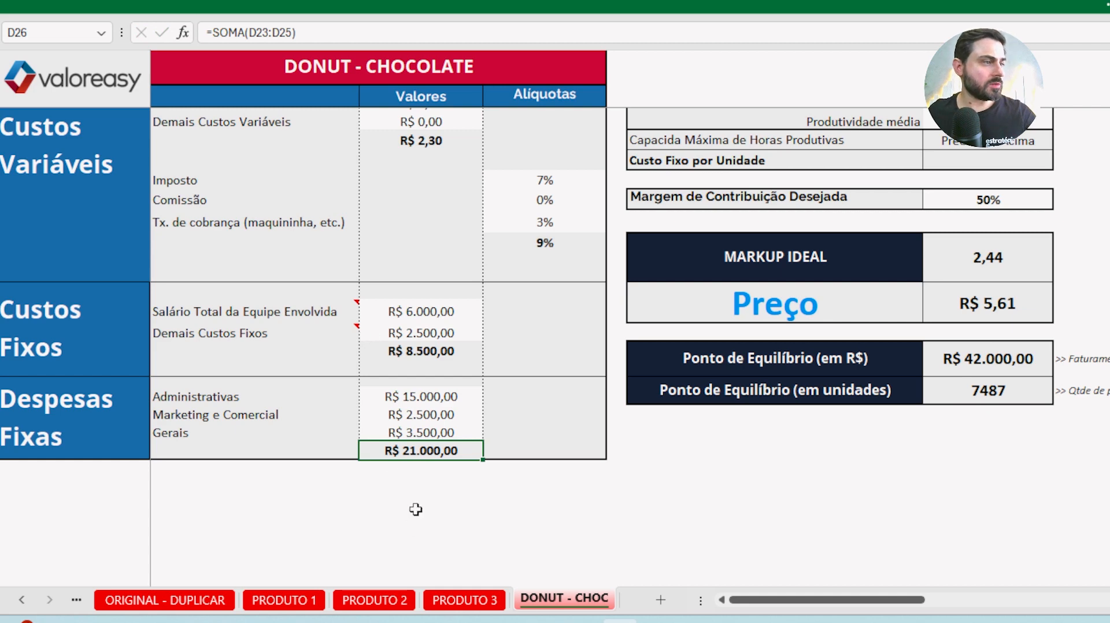
Set Número de Colaboradores Envolvidos to 2 and Horas diárias trabalhadas to 8 in the team's productive capacity table
{"action": "scroll", "coordinate": [503, 462], "scroll_direction": "up", "scroll_amount": 2}
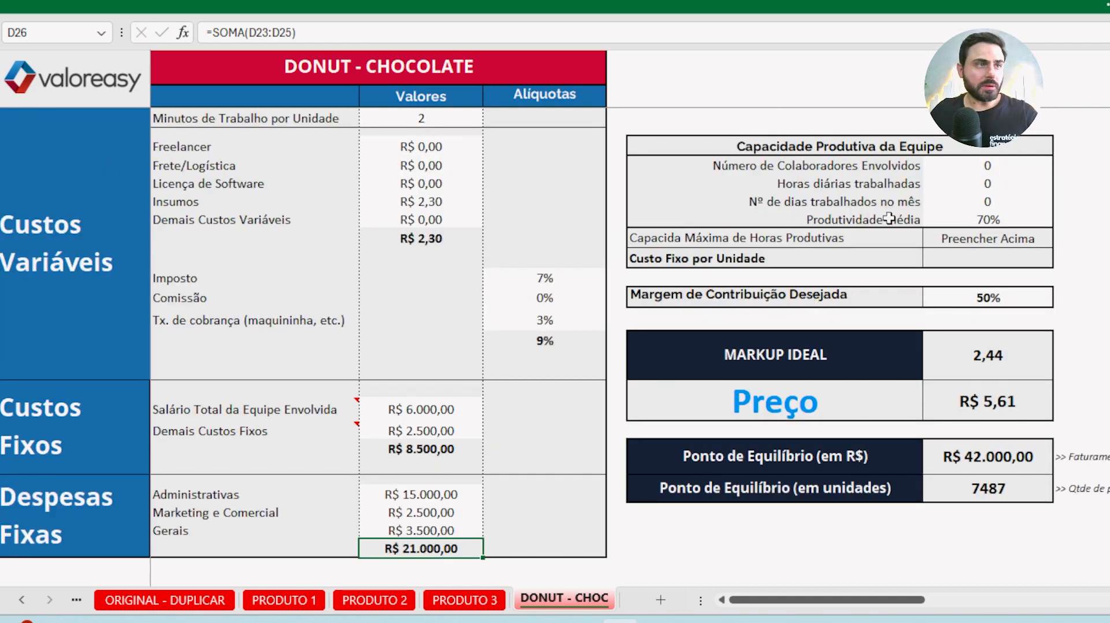
{"action": "left_click", "coordinate": [947, 167]}
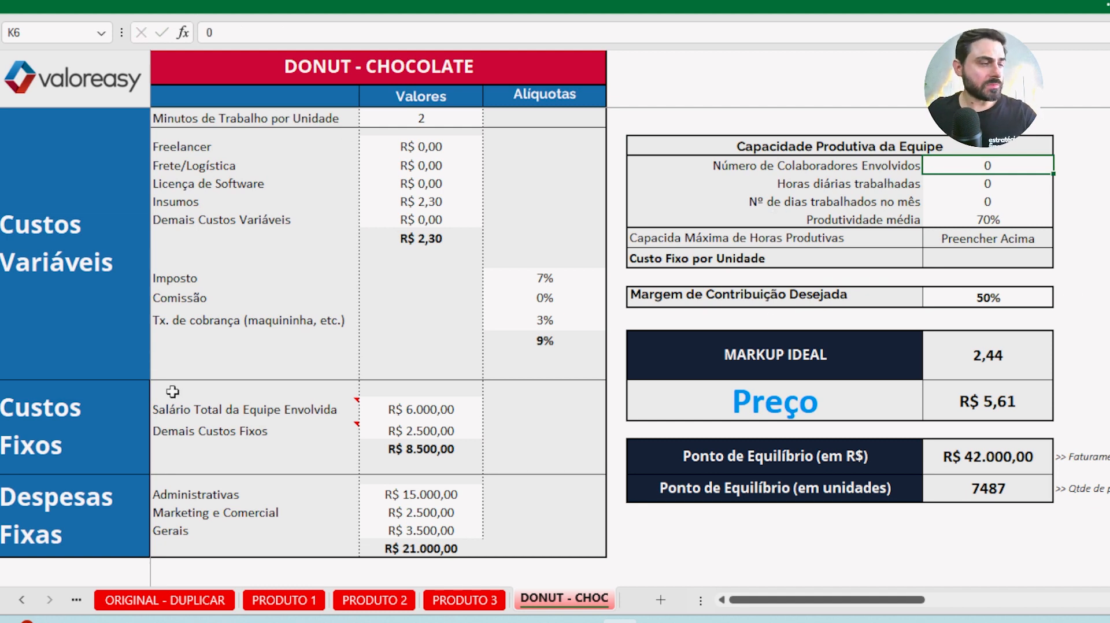
{"action": "left_click_drag", "start_coordinate": [437, 409], "coordinate": [428, 431]}
{"action": "left_click", "coordinate": [418, 410]}
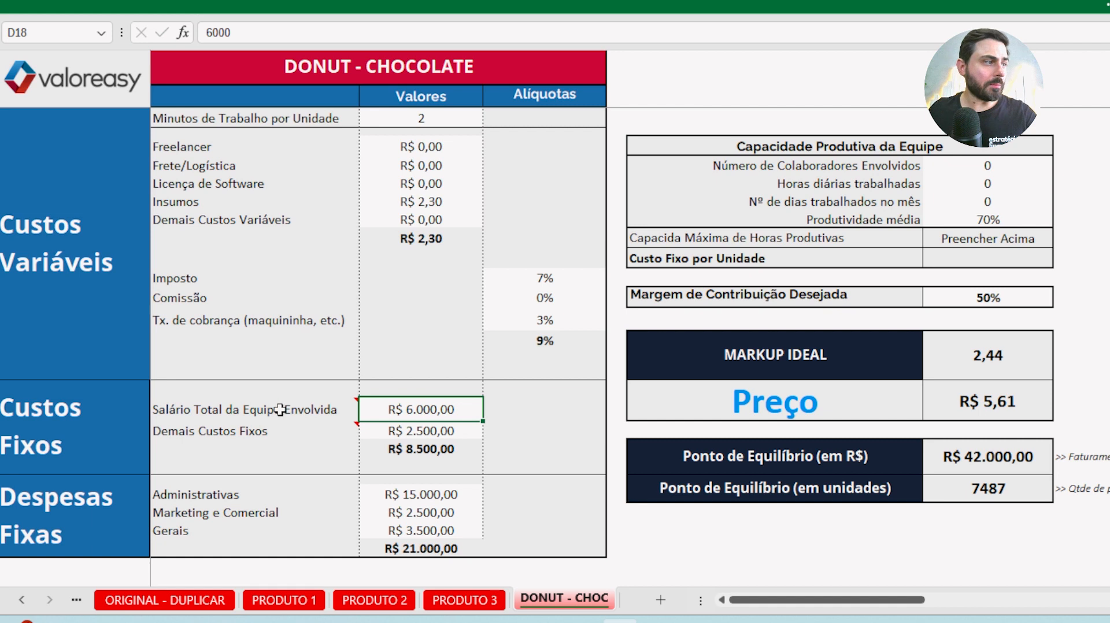
{"action": "mouse_move", "coordinate": [284, 406]}
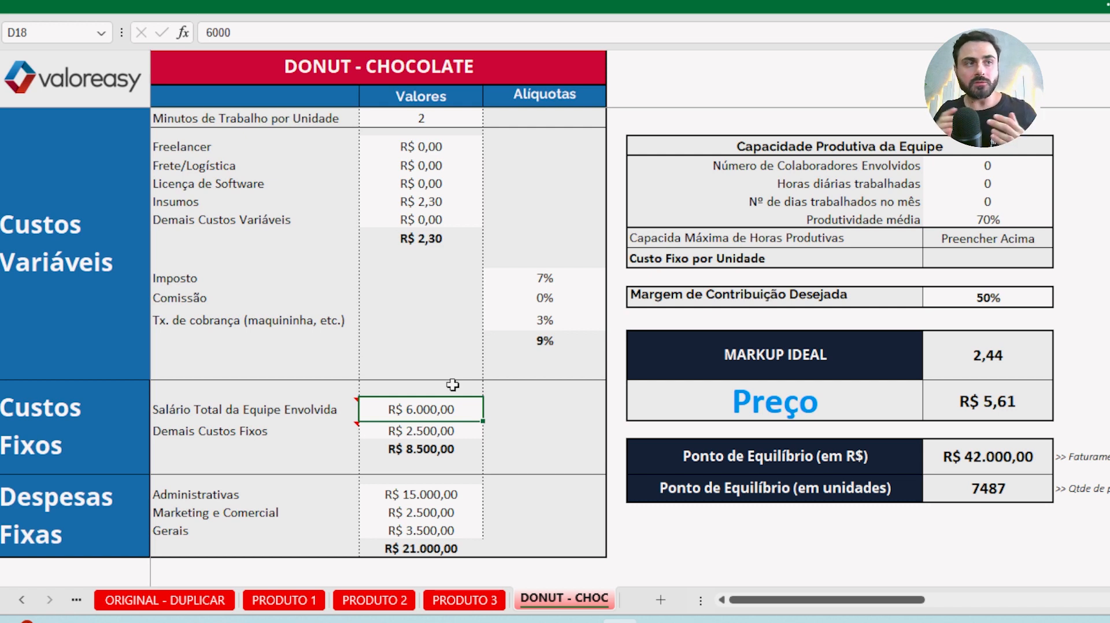
{"action": "left_click", "coordinate": [1001, 167]}
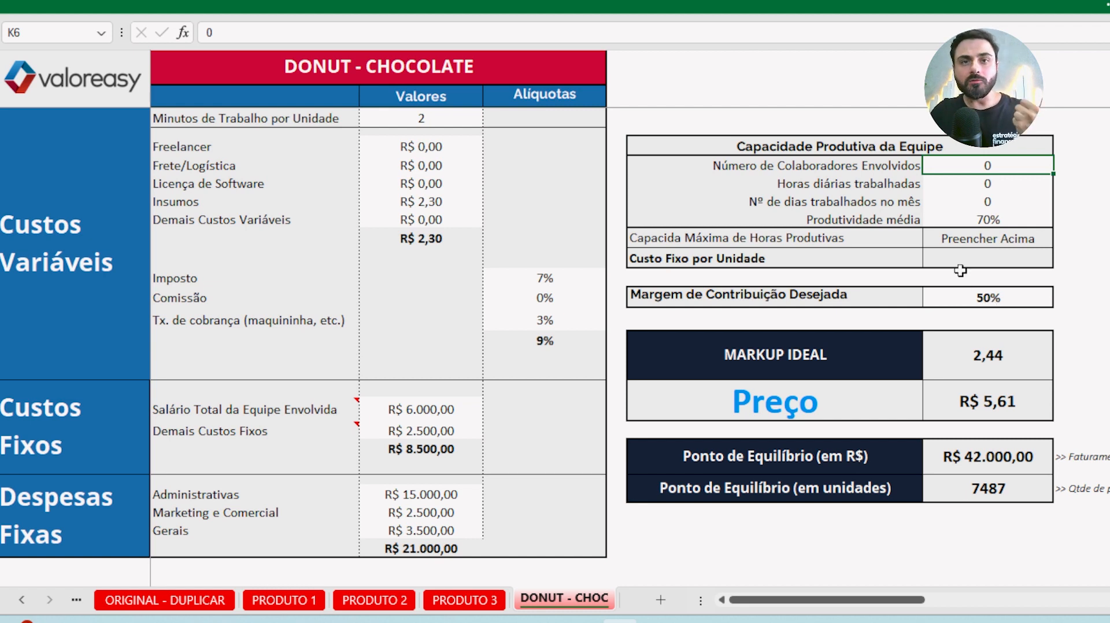
{"action": "type", "text": "2"}
{"action": "key", "text": "Return"}
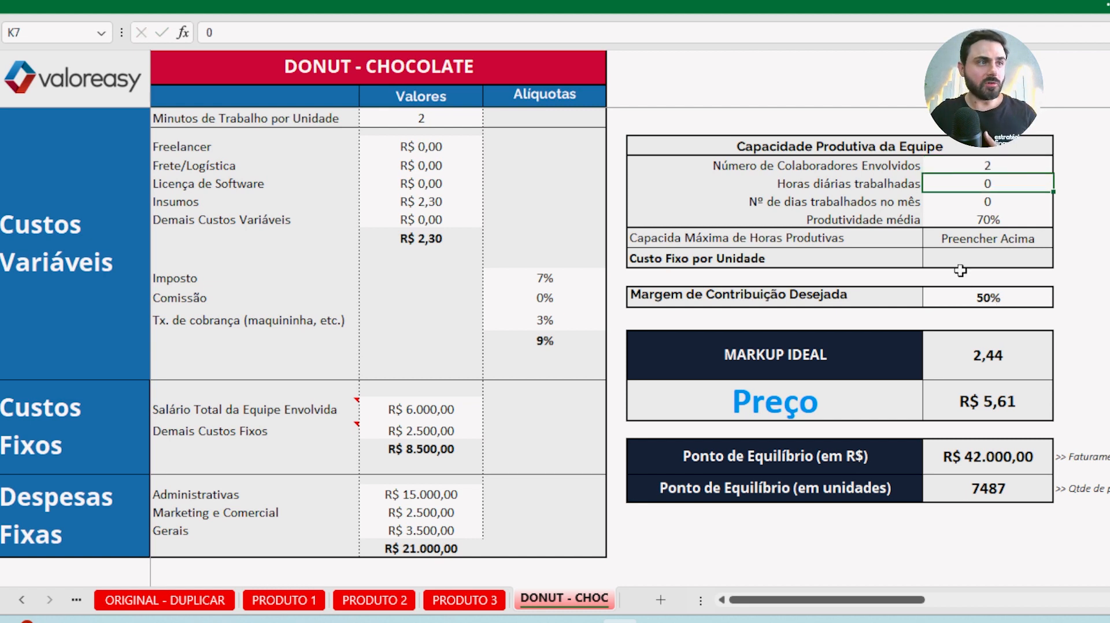
{"action": "type", "text": "8"}
{"action": "key", "text": "Return"}
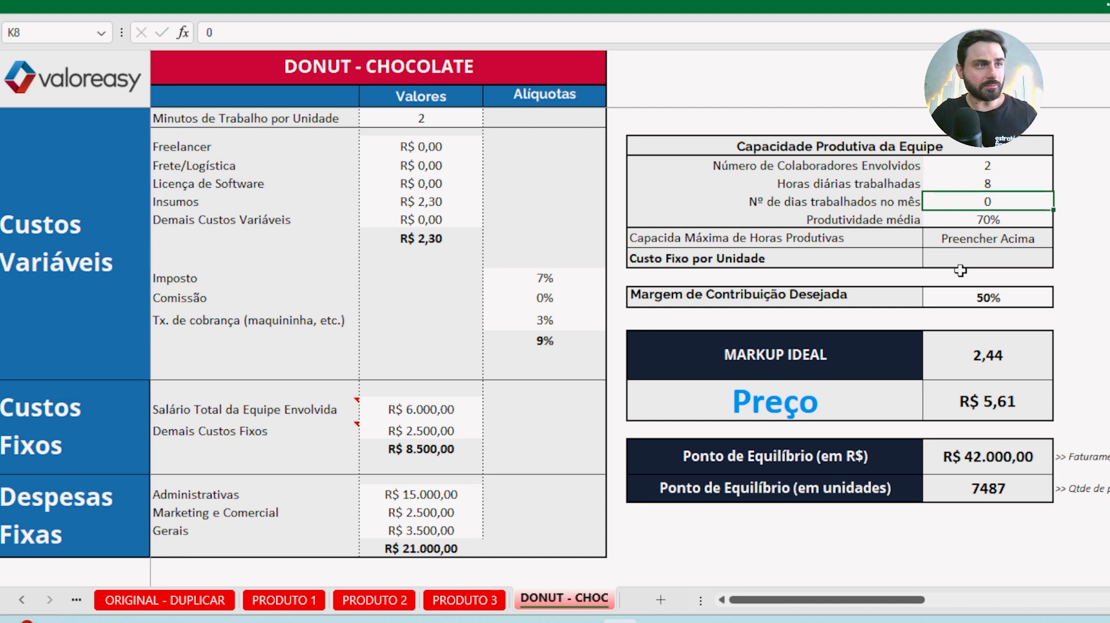
Set Nº de dias trabalhados no mês to 22 and check the team's maximum productive hours and Custo Fixo por Unidade
{"action": "type", "text": "22"}
{"action": "key", "text": "Return"}
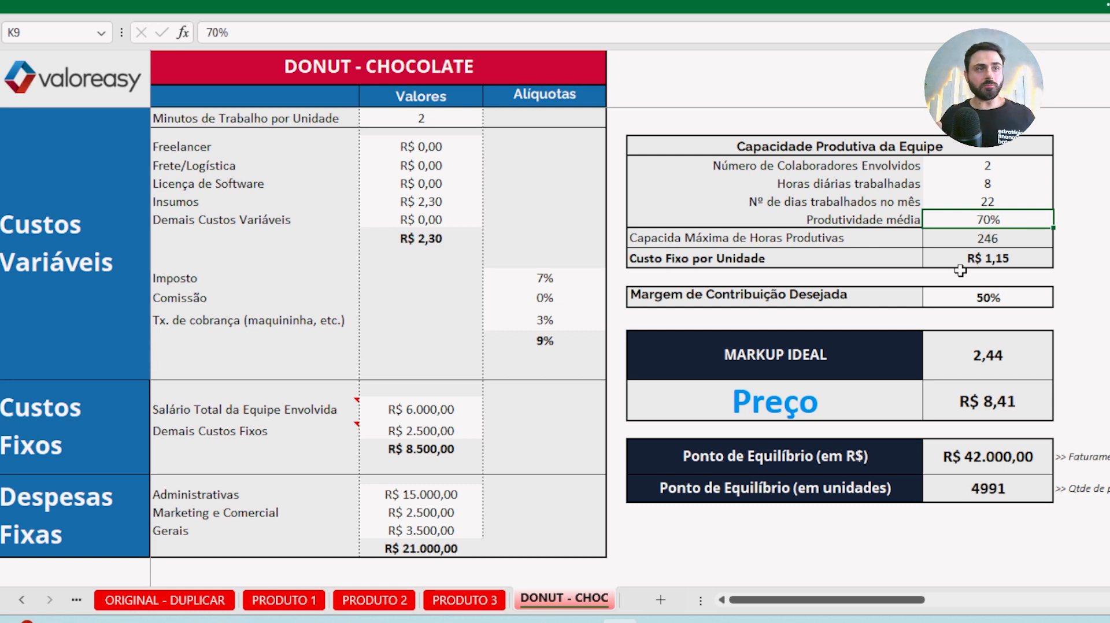
{"action": "key", "text": "Down"}
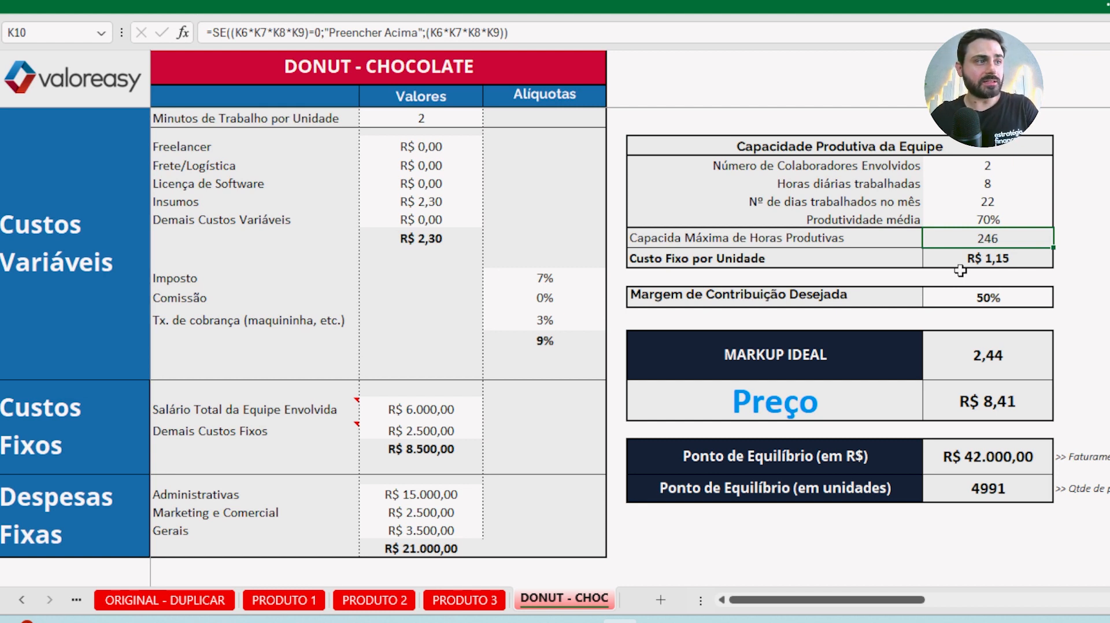
{"action": "key", "text": "Down"}
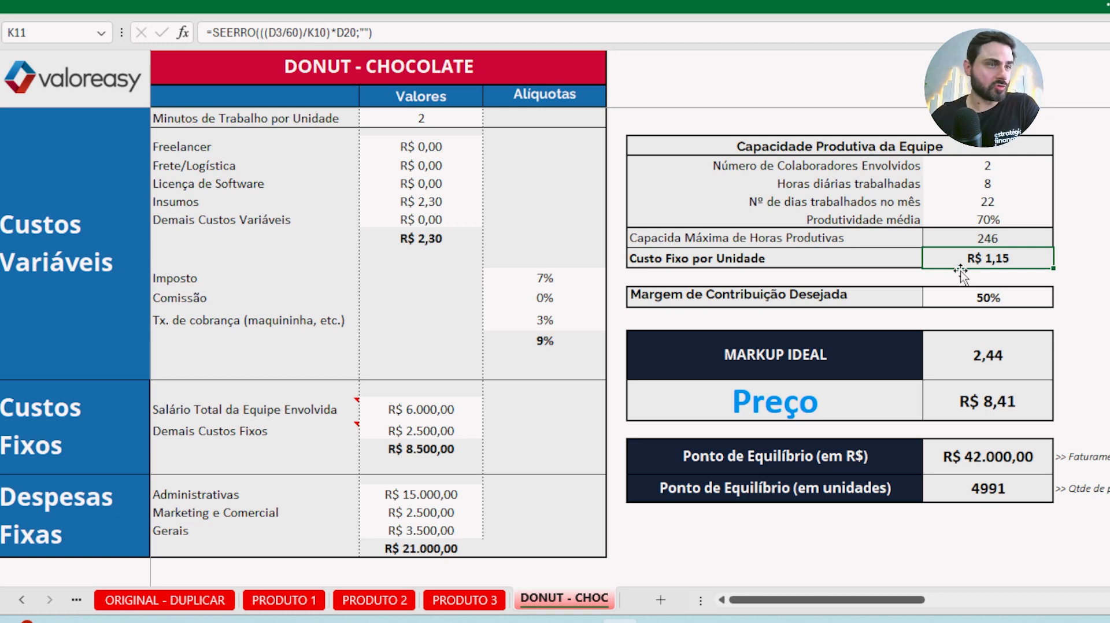
{"action": "key", "text": "Left"}
{"action": "key", "text": "Right"}
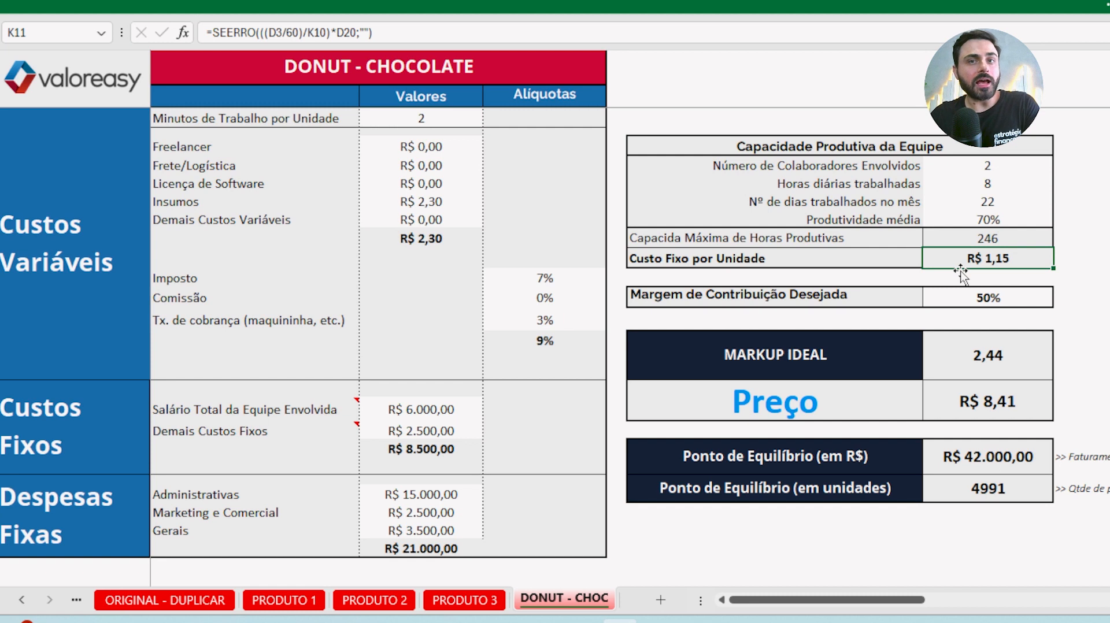
Try a Margem de Contribuição Desejada of 35%
{"action": "left_click", "coordinate": [769, 298]}
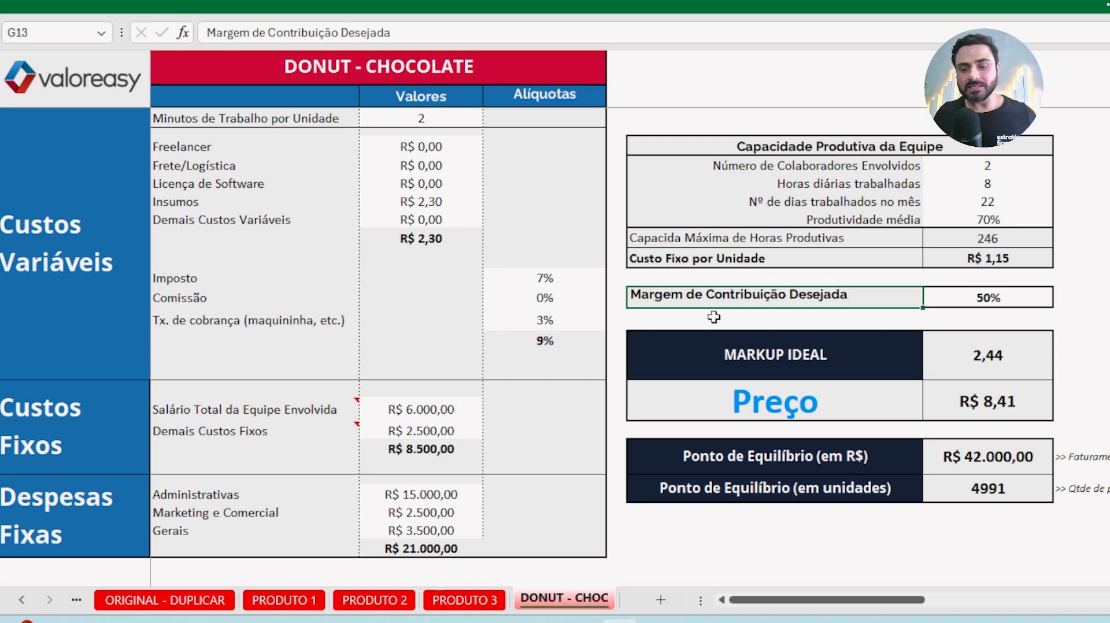
{"action": "key", "text": "Right"}
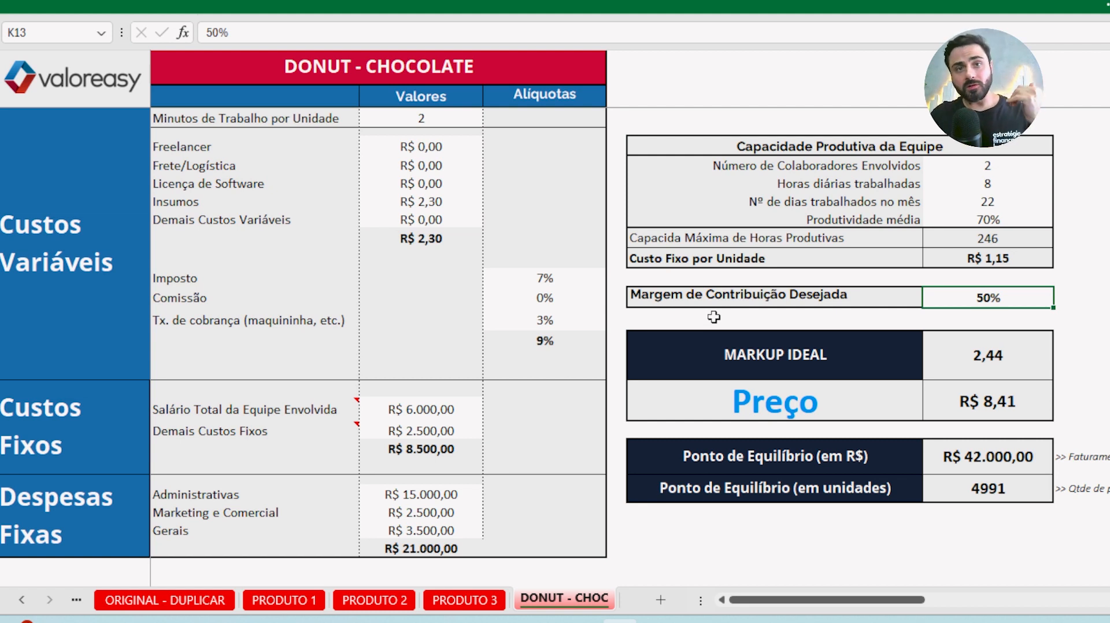
{"action": "type", "text": "35"}
{"action": "key", "text": "Return"}
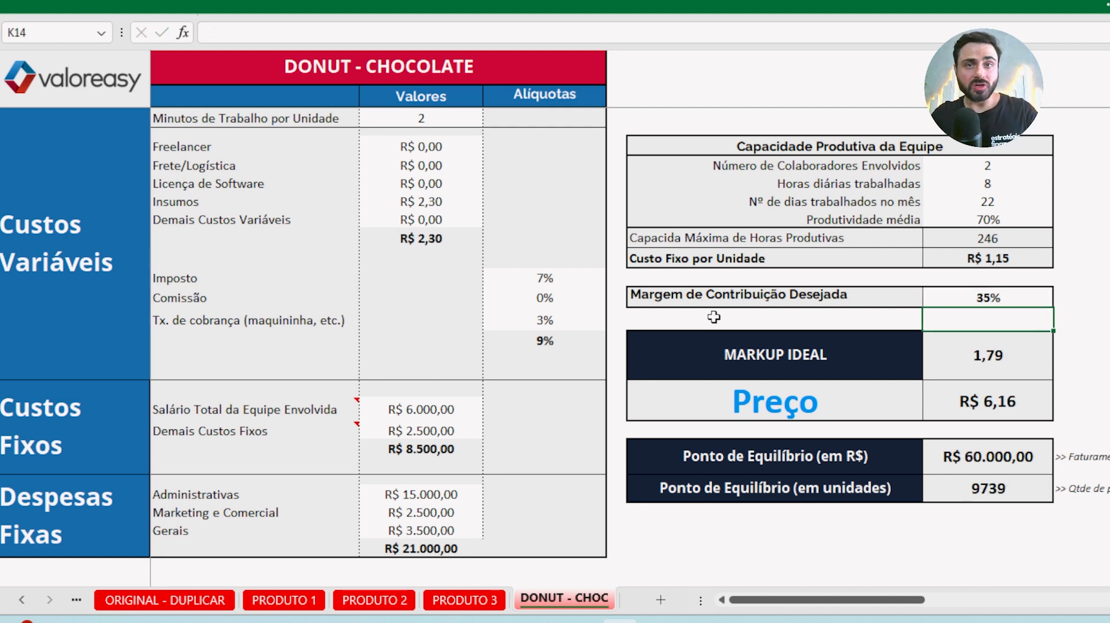
Set Margem de Contribuição Desejada back to 50%
{"action": "key", "text": "Up"}
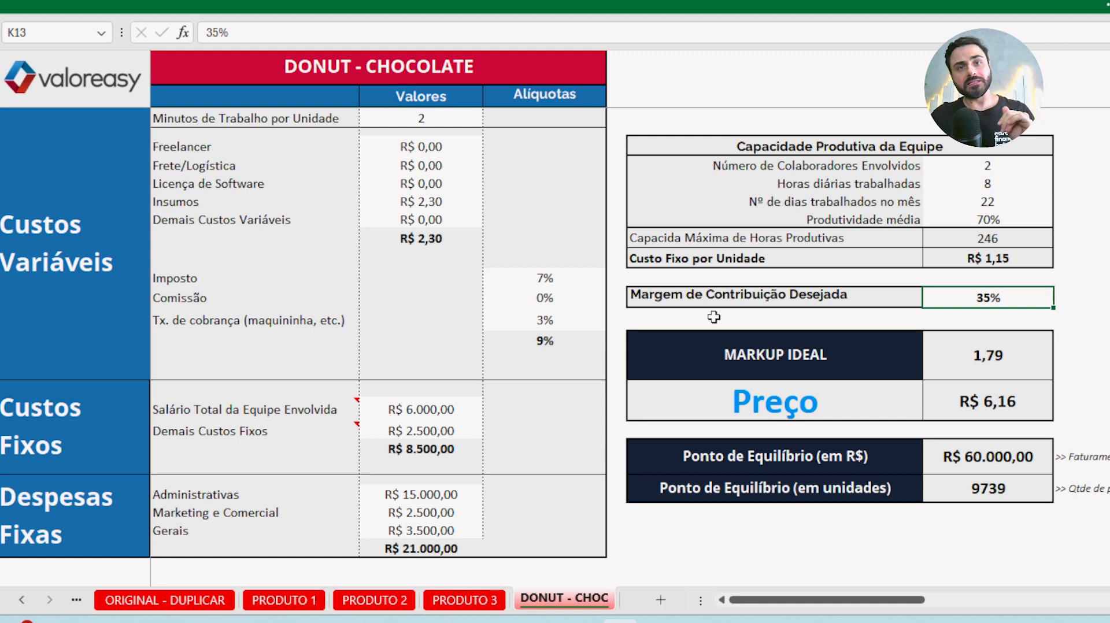
{"action": "type", "text": "50"}
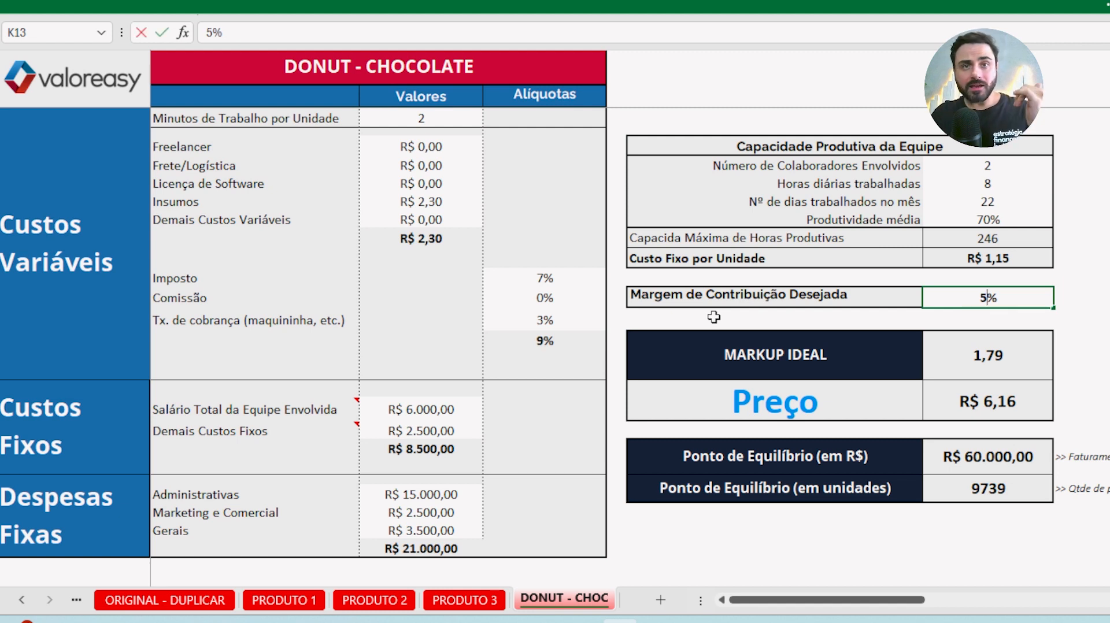
{"action": "key", "text": "Return"}
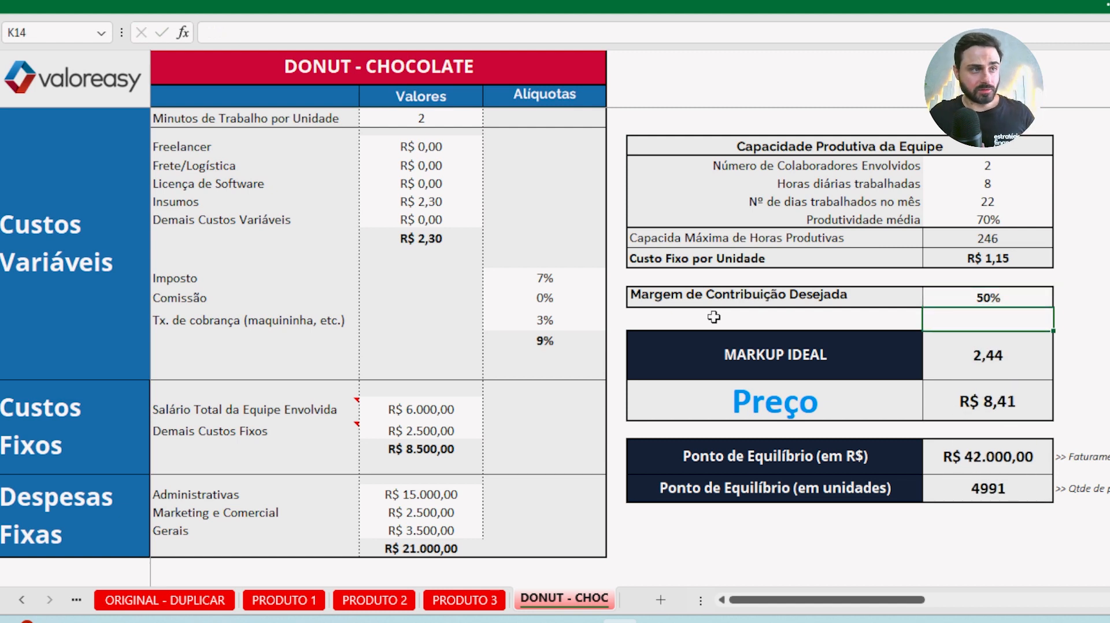
{"action": "key", "text": "Up"}
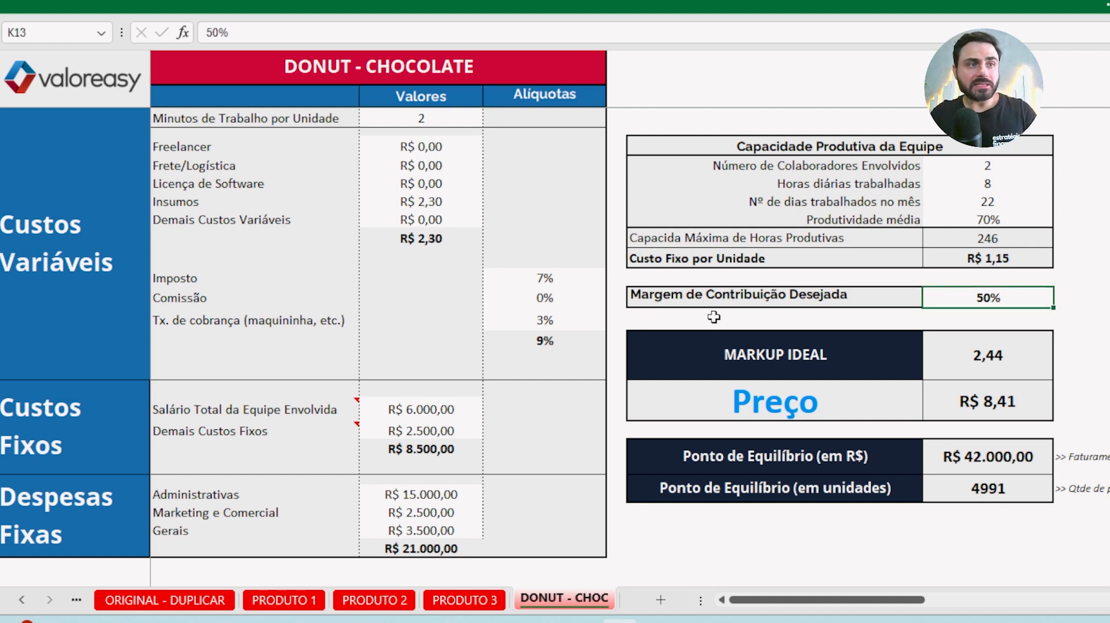
Examine the MARKUP IDEAL and Preço calculated from the desired contribution margin
{"action": "key", "text": "Down"}
{"action": "key", "text": "Down"}
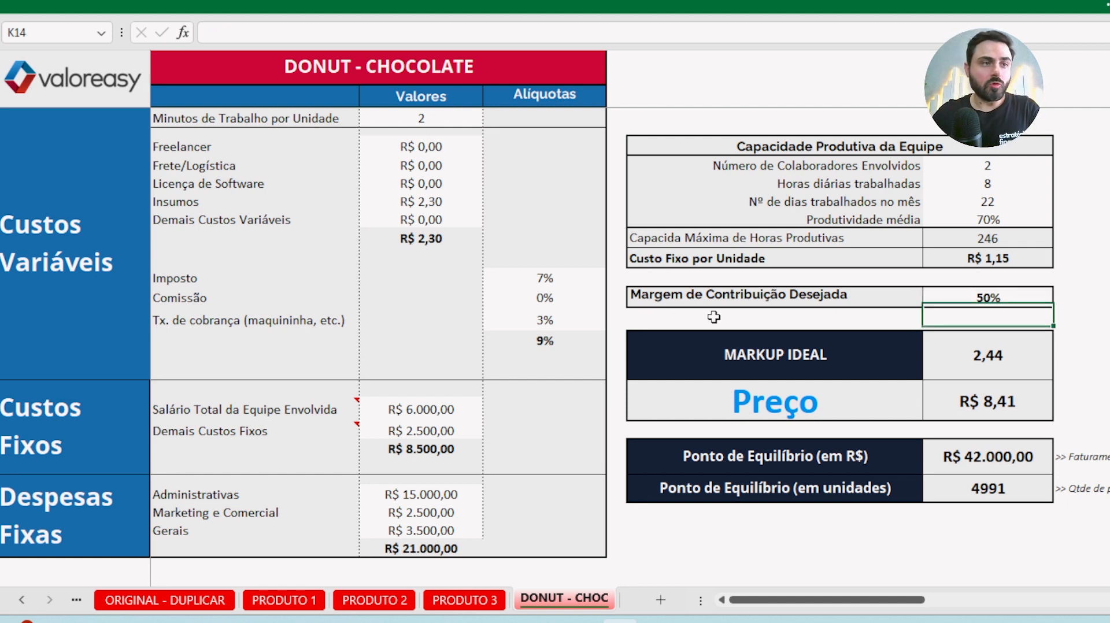
{"action": "key", "text": "Up"}
{"action": "key", "text": "Up"}
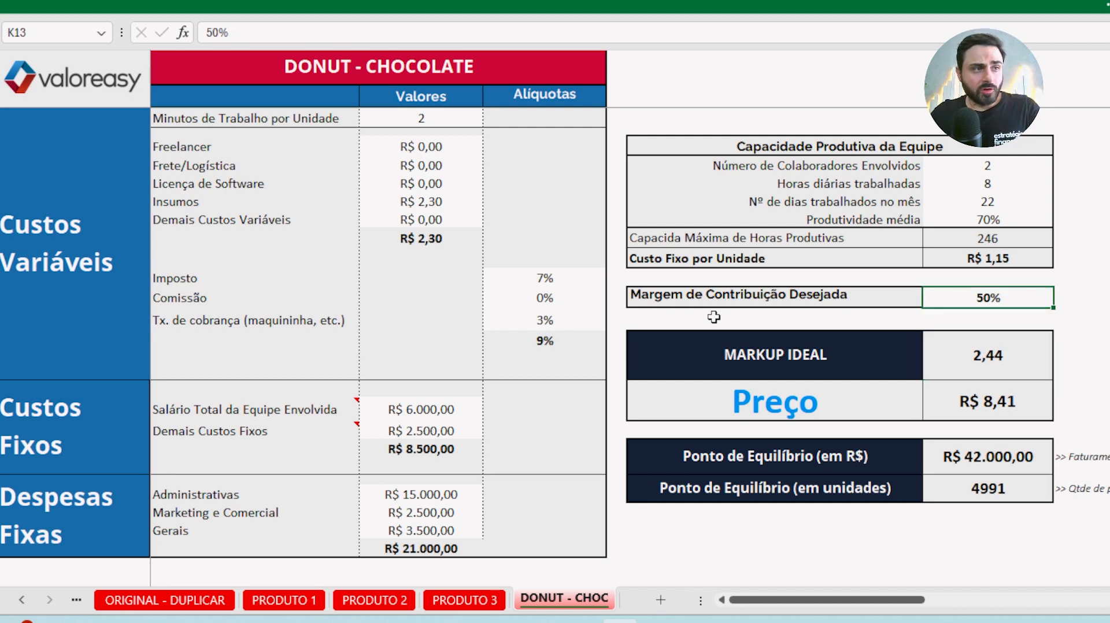
{"action": "key", "text": "Down"}
{"action": "key", "text": "Down"}
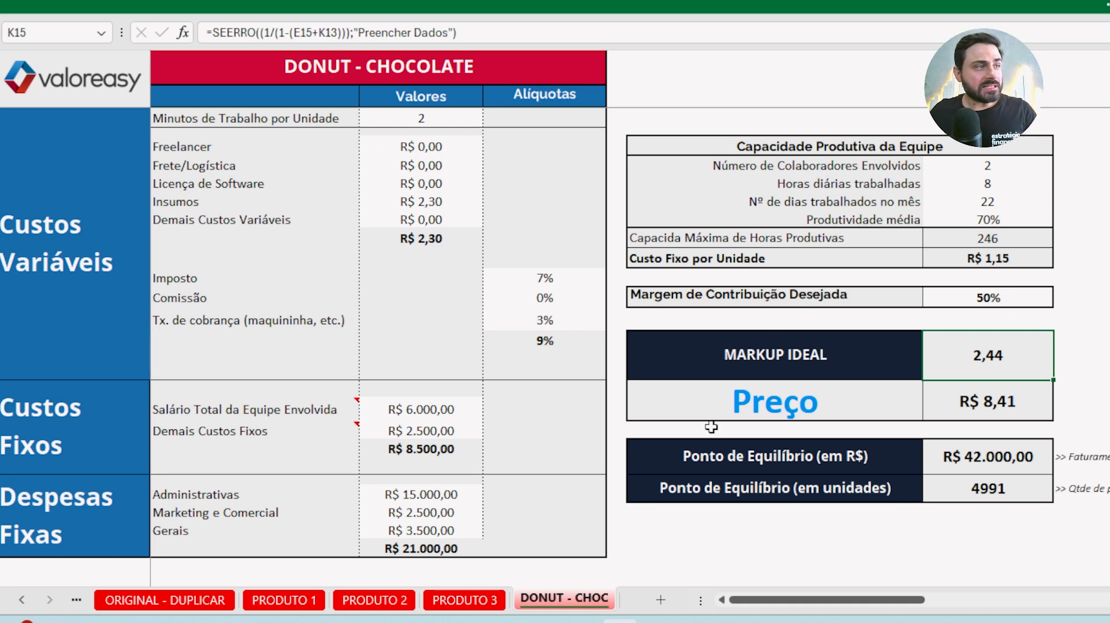
{"action": "left_click", "coordinate": [1004, 401]}
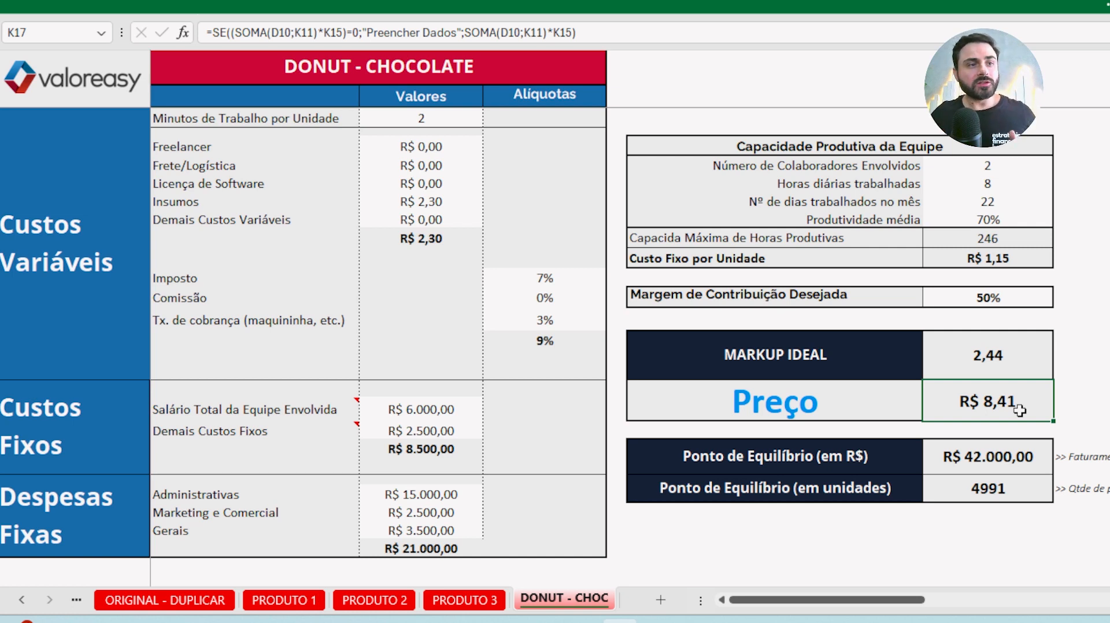
Try a Margem de Contribuição Desejada of 70%
{"action": "left_click", "coordinate": [937, 284]}
{"action": "left_click", "coordinate": [963, 301]}
{"action": "type", "text": "70"}
{"action": "key", "text": "Return"}
Set Margem de Contribuição Desejada to 60% and check the calculated Preço
{"action": "left_click", "coordinate": [963, 301]}
{"action": "type", "text": "60"}
{"action": "key", "text": "Return"}
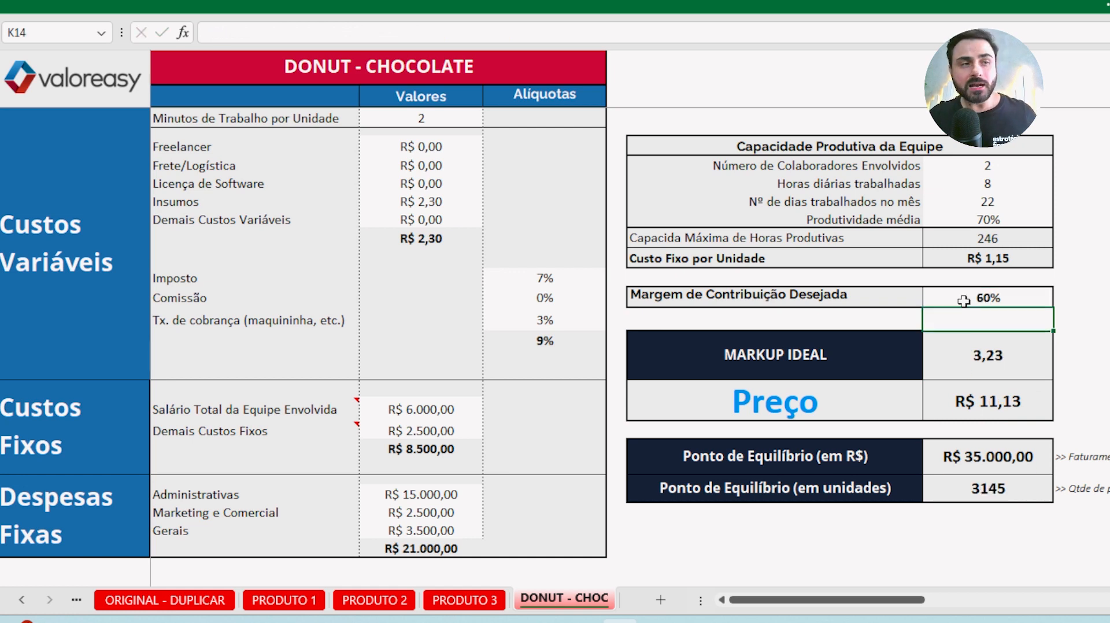
{"action": "key", "text": "Down"}
{"action": "key", "text": "Down"}
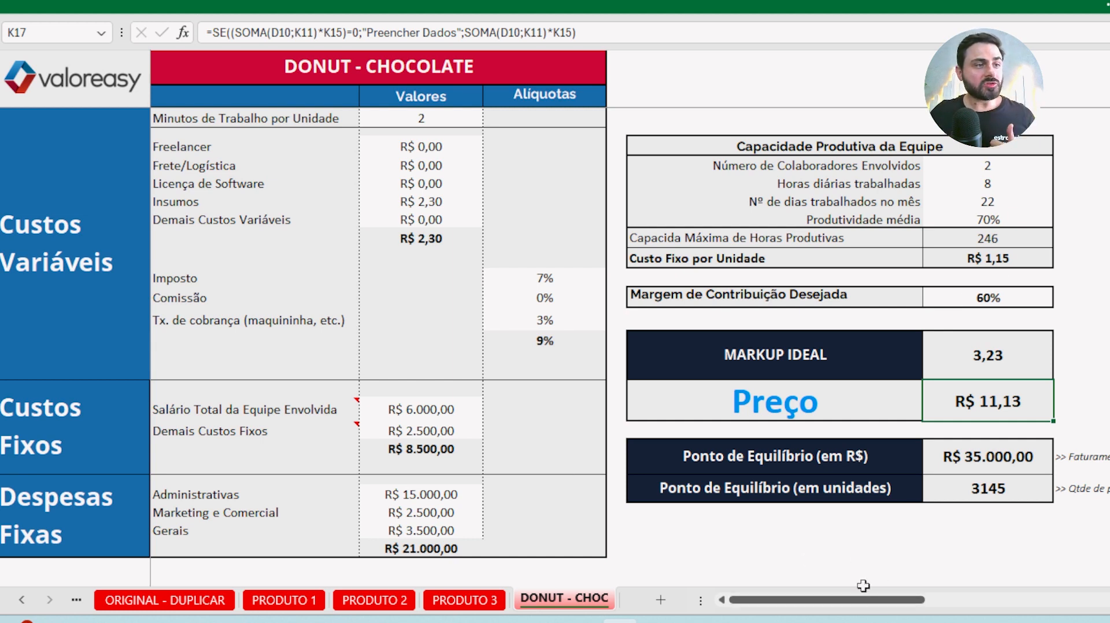
Examine the Ponto de Equilíbrio (em R$) formula alongside the Custos Fixos and Despesas Fixas values
{"action": "left_click", "coordinate": [1000, 460]}
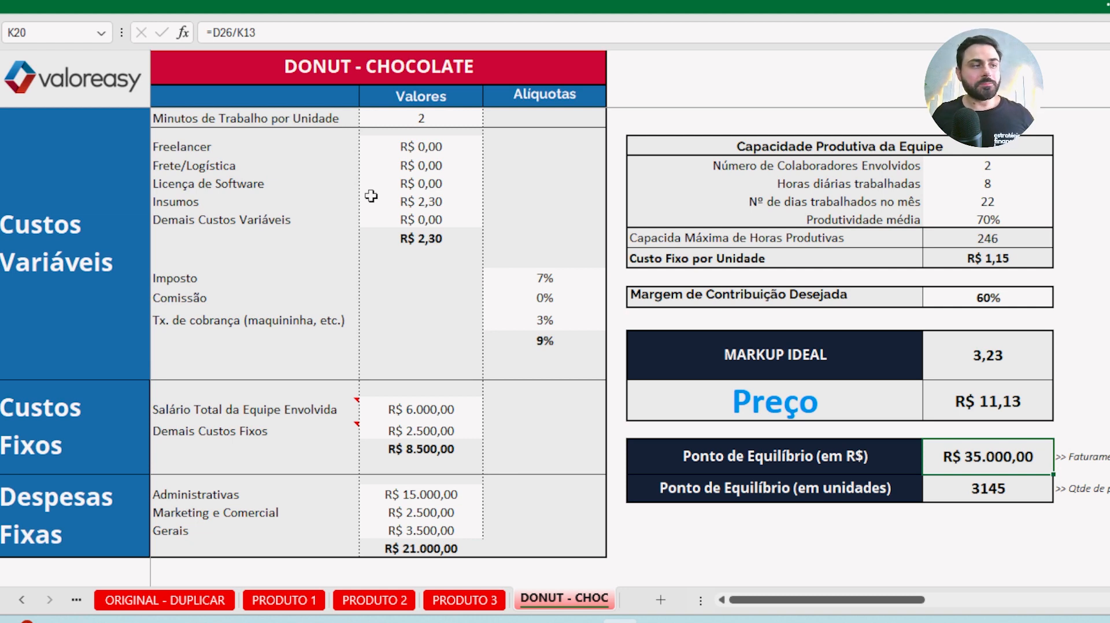
{"action": "left_click_drag", "start_coordinate": [373, 370], "coordinate": [413, 566]}
{"action": "left_click", "coordinate": [738, 351]}
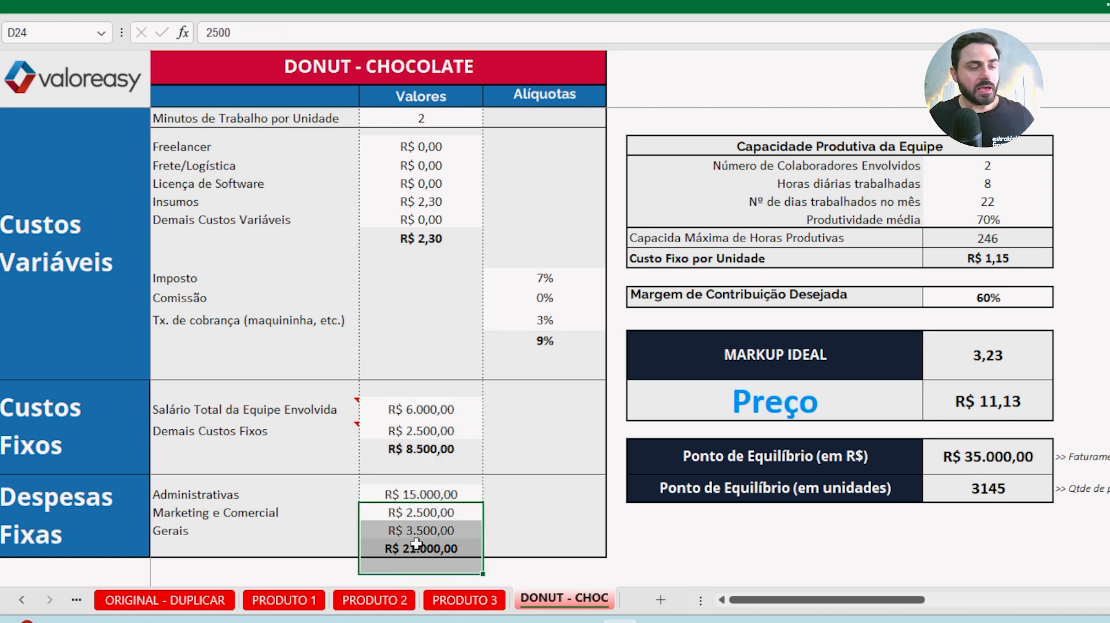
{"action": "left_click", "coordinate": [400, 431]}
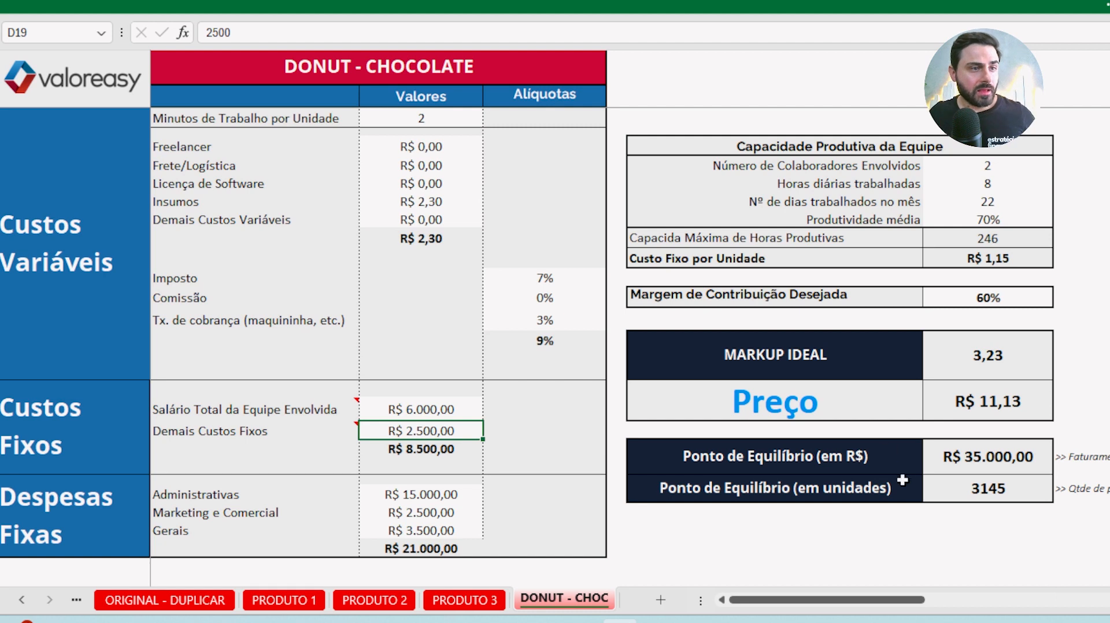